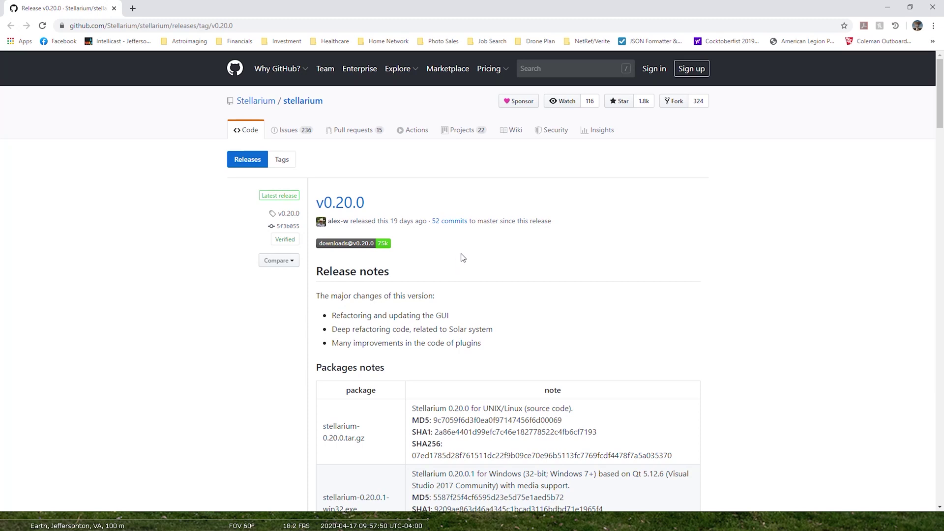
# Step: Read the v0.20.0 package notes and change log down to the entry about comet C/2019 Y4 (ATLAS)
pyautogui.scroll(-4, 491, 254)
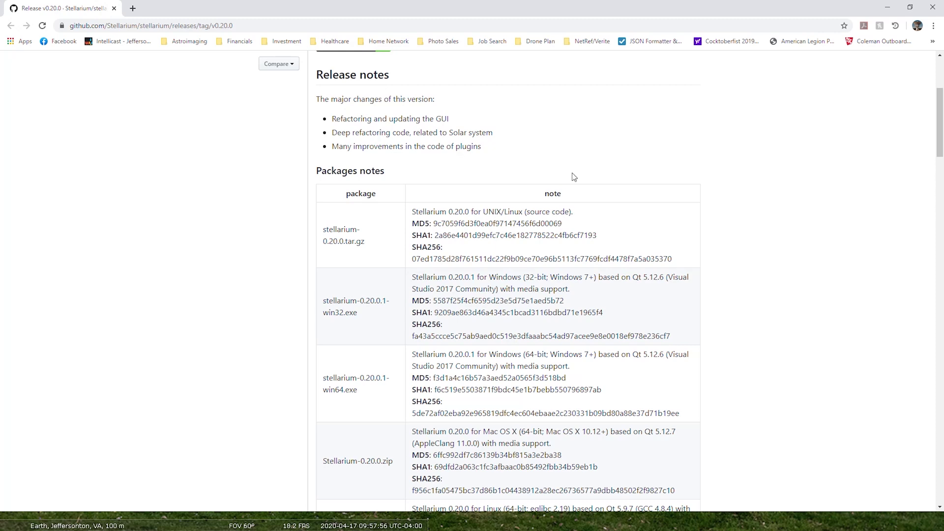
pyautogui.scroll(-12, 699, 157)
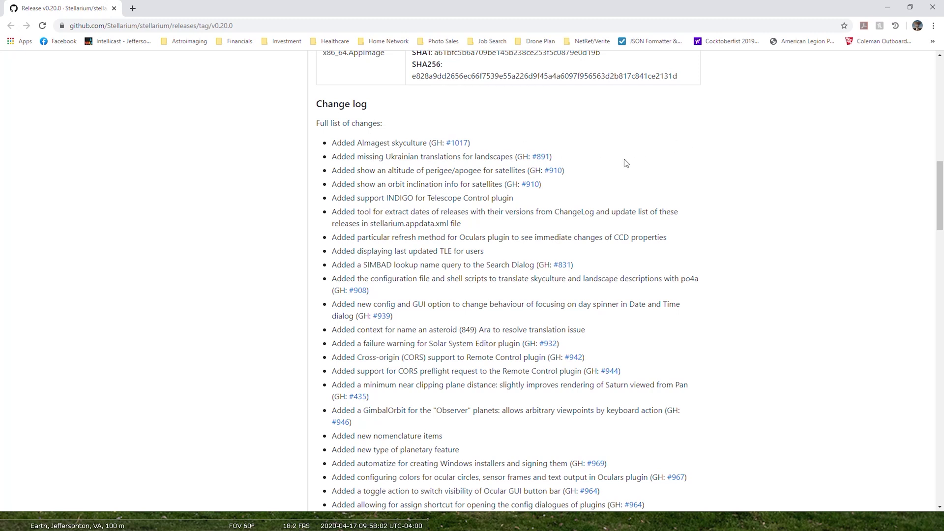
pyautogui.scroll(-4, 627, 163)
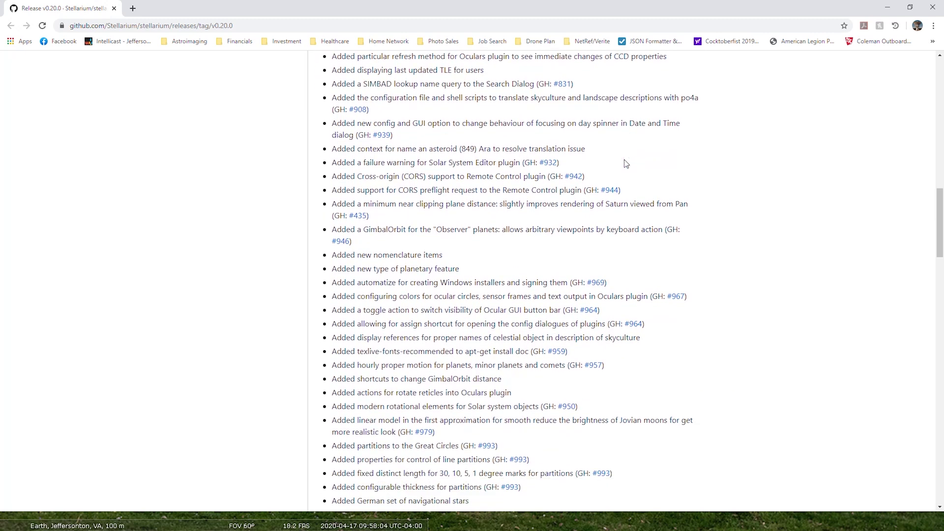
pyautogui.scroll(-1, 627, 163)
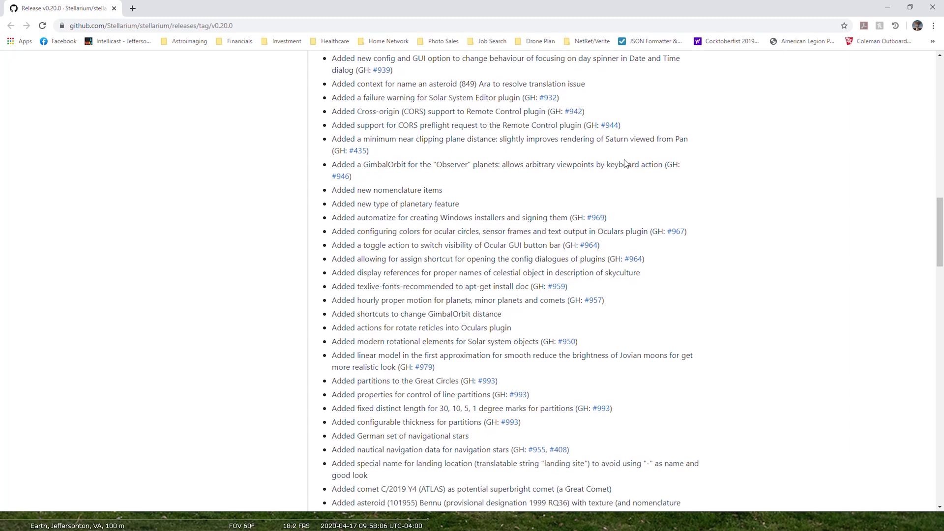
pyautogui.scroll(-1, 625, 160)
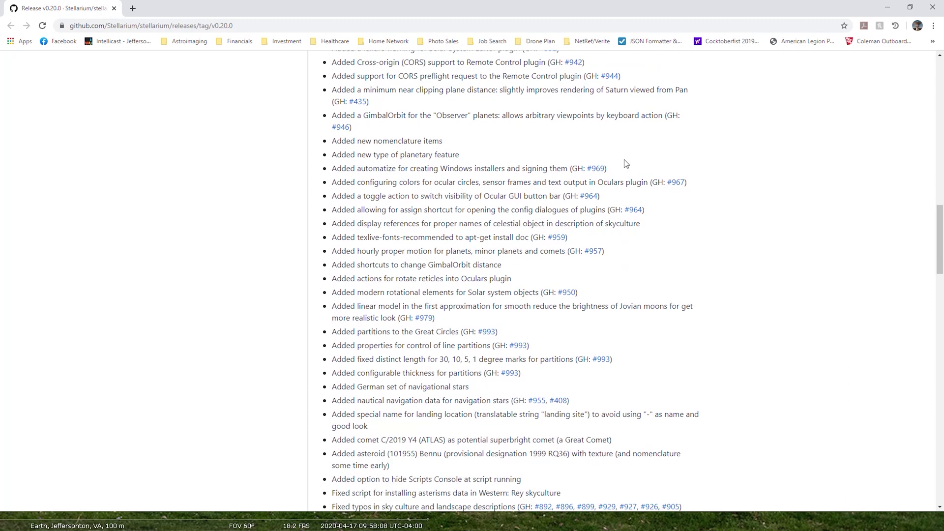
pyautogui.scroll(-1, 626, 164)
pyautogui.scroll(-1, 626, 164)
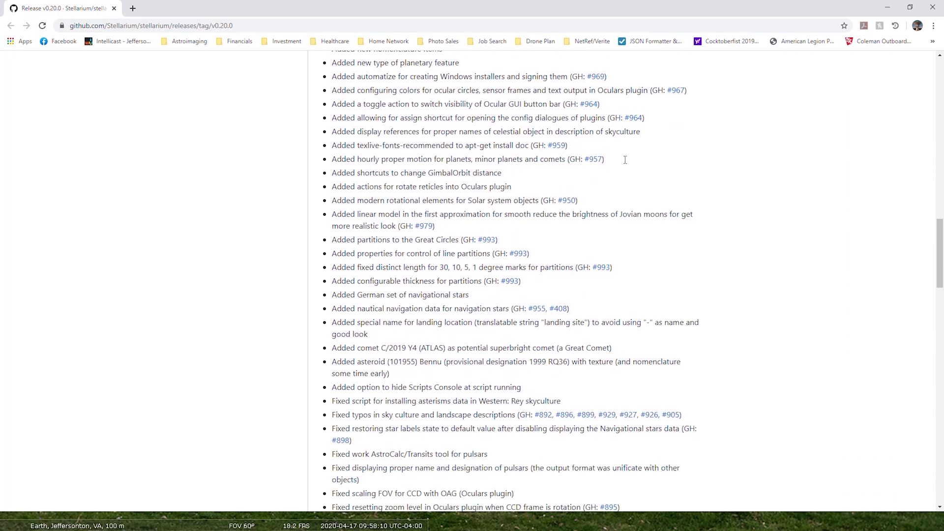
pyautogui.scroll(-2, 626, 163)
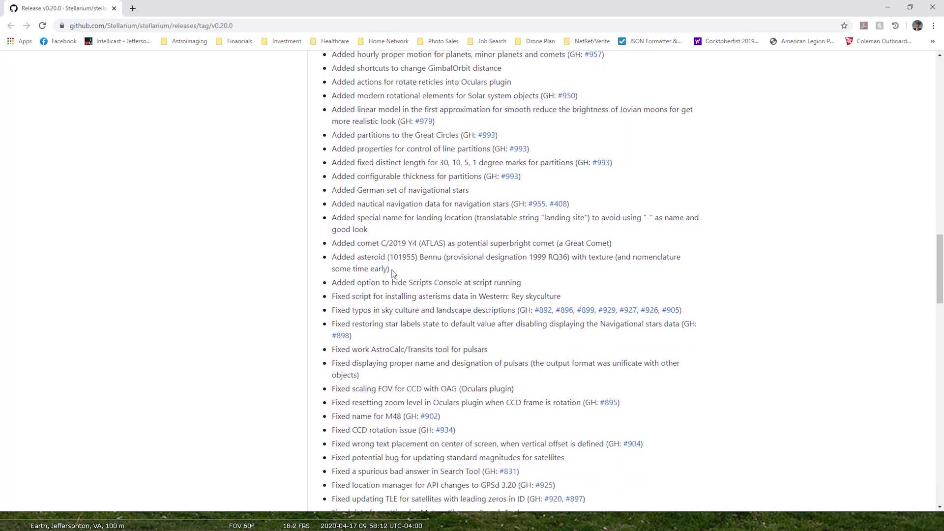
pyautogui.moveTo(342, 242); pyautogui.dragTo(704, 239)
pyautogui.click(704, 239)
# Step: Skim the remaining fixed, updated and removed items in the change log down to the release's Assets list
pyautogui.scroll(-4, 516, 320)
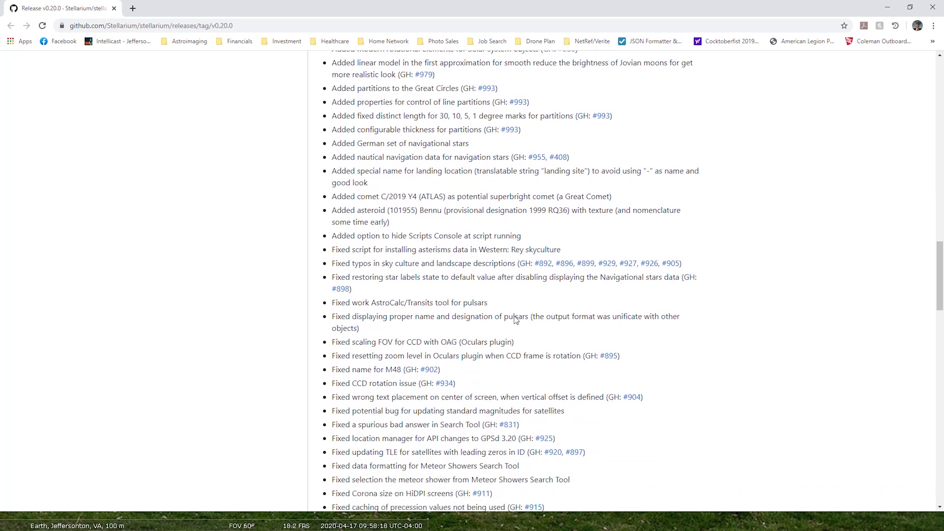
pyautogui.scroll(-5, 515, 320)
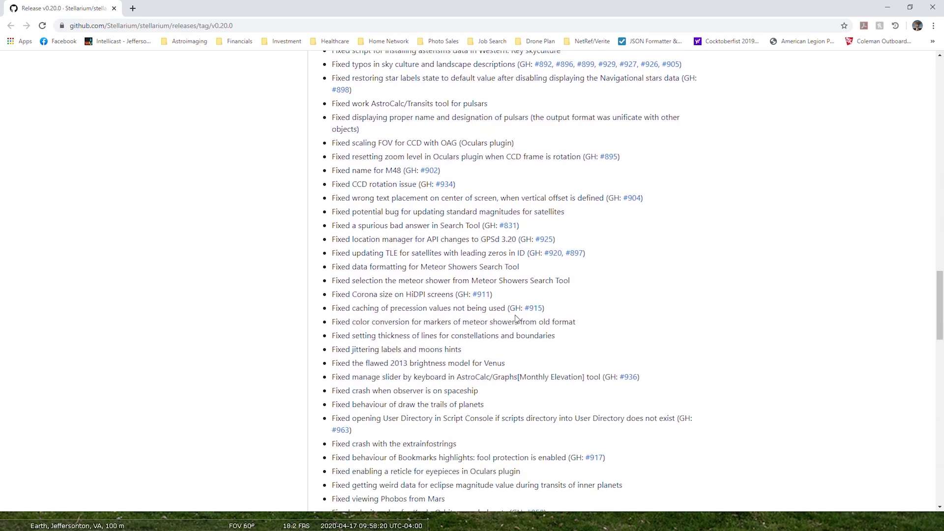
pyautogui.scroll(-4, 517, 319)
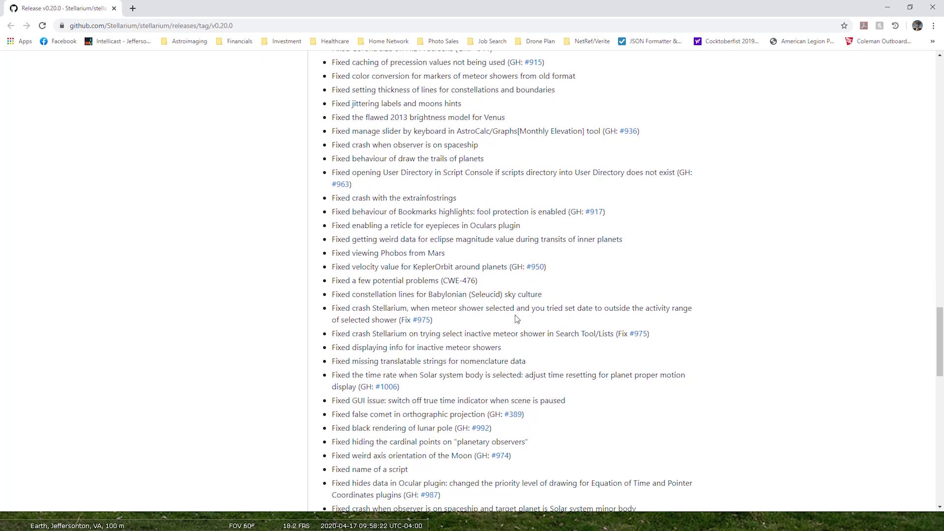
pyautogui.scroll(-5, 515, 319)
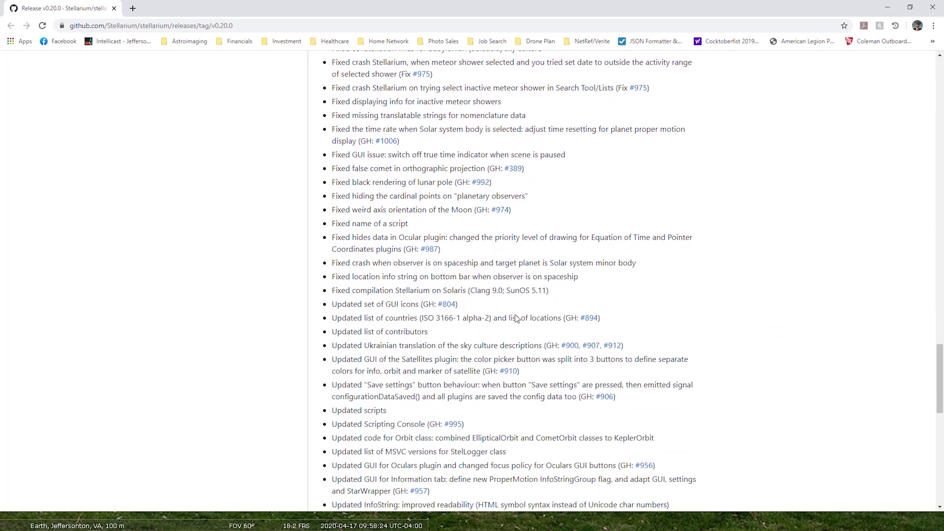
pyautogui.scroll(-5, 516, 315)
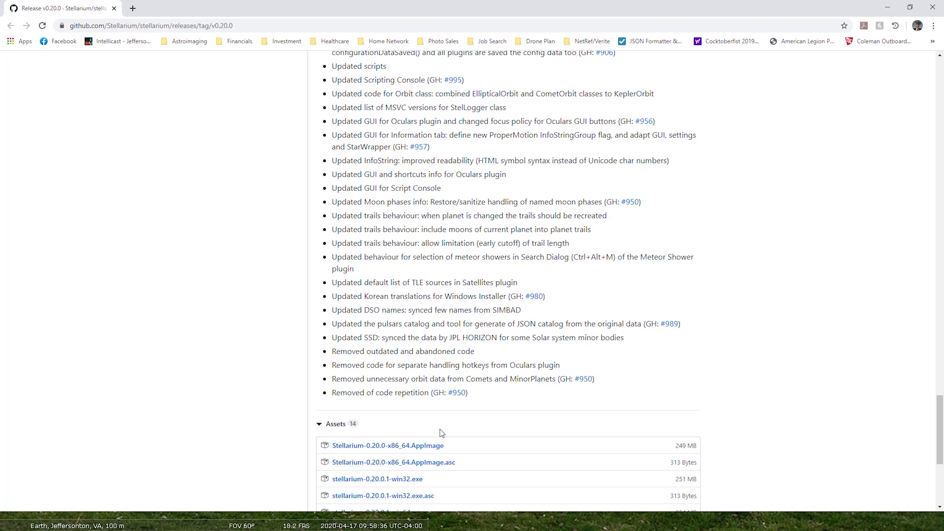
# Step: Switch to Stellarium, check the version information in its Help window's About section, and close the window
pyautogui.moveTo(401, 528)
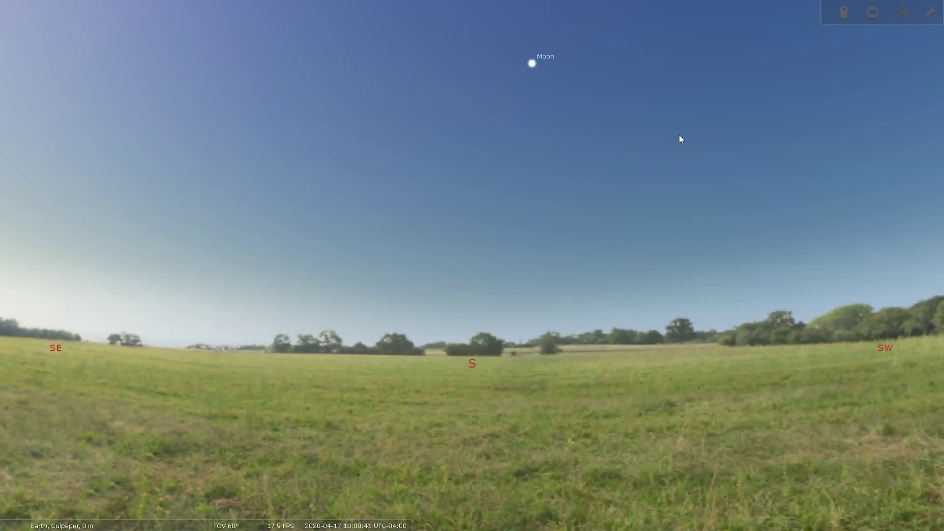
pyautogui.press('F1')
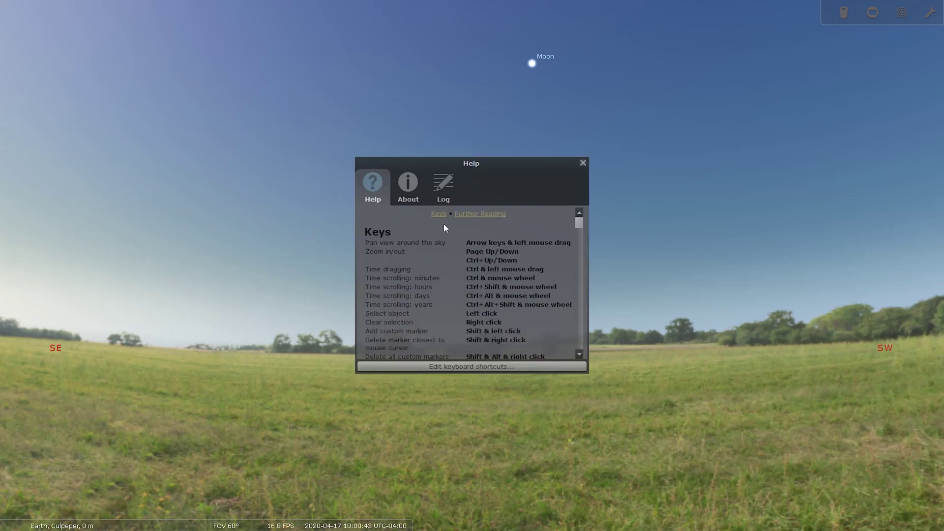
pyautogui.click(416, 191)
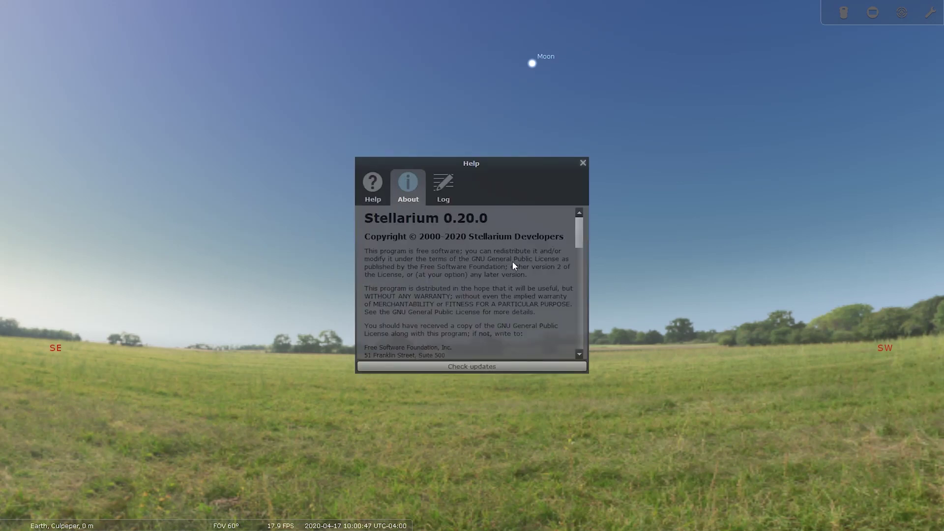
pyautogui.click(583, 164)
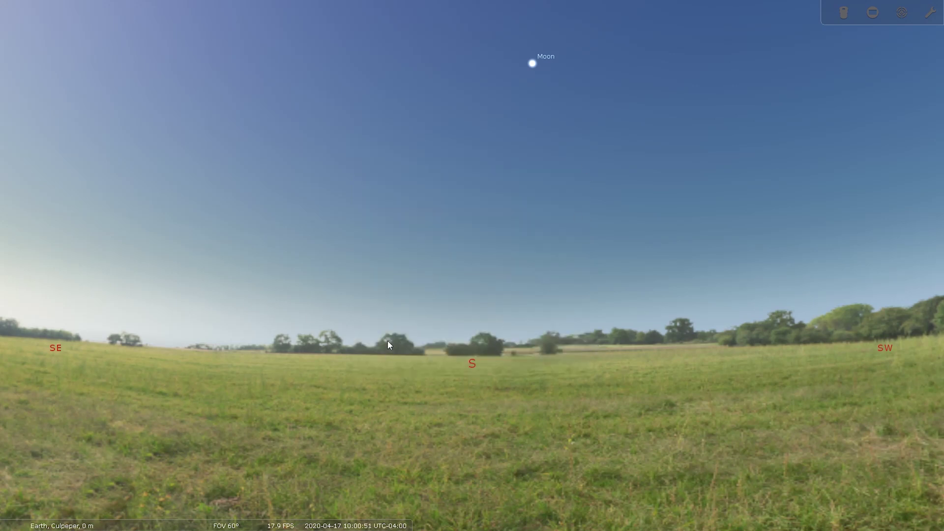
# Step: Look all the way around the default grassy landscape from the southern view, past north, and back to the south
pyautogui.moveTo(177, 328); pyautogui.dragTo(658, 303)
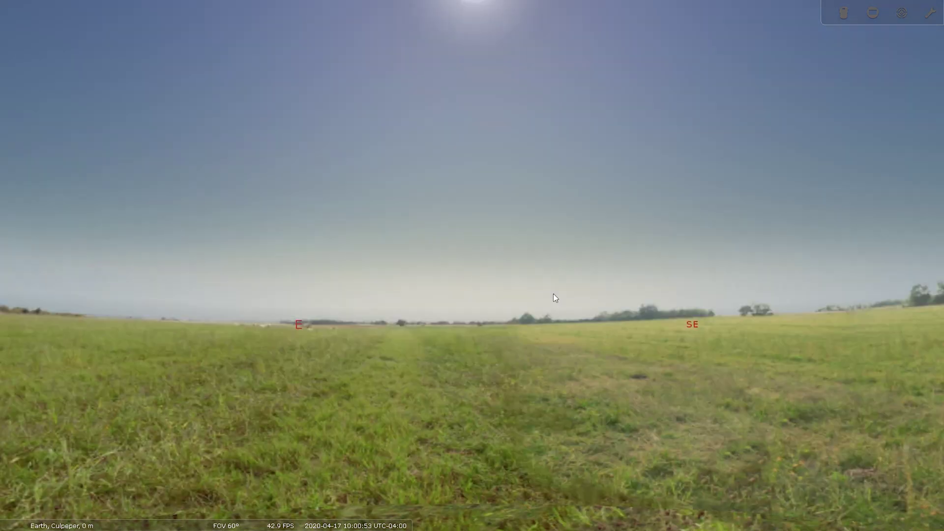
pyautogui.moveTo(553, 294); pyautogui.dragTo(873, 291)
pyautogui.moveTo(182, 281); pyautogui.dragTo(586, 286)
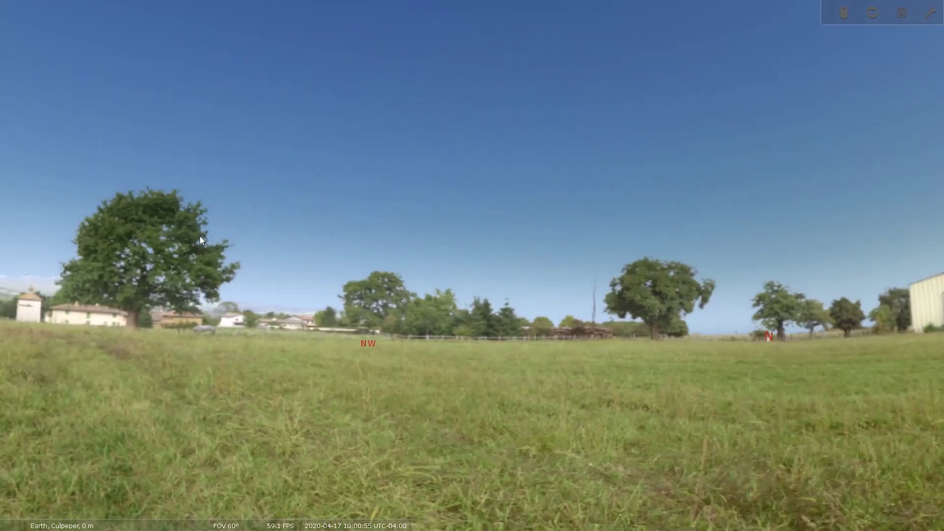
pyautogui.moveTo(200, 235); pyautogui.dragTo(669, 246)
pyautogui.moveTo(298, 263); pyautogui.dragTo(674, 266)
pyautogui.moveTo(159, 259); pyautogui.dragTo(557, 279)
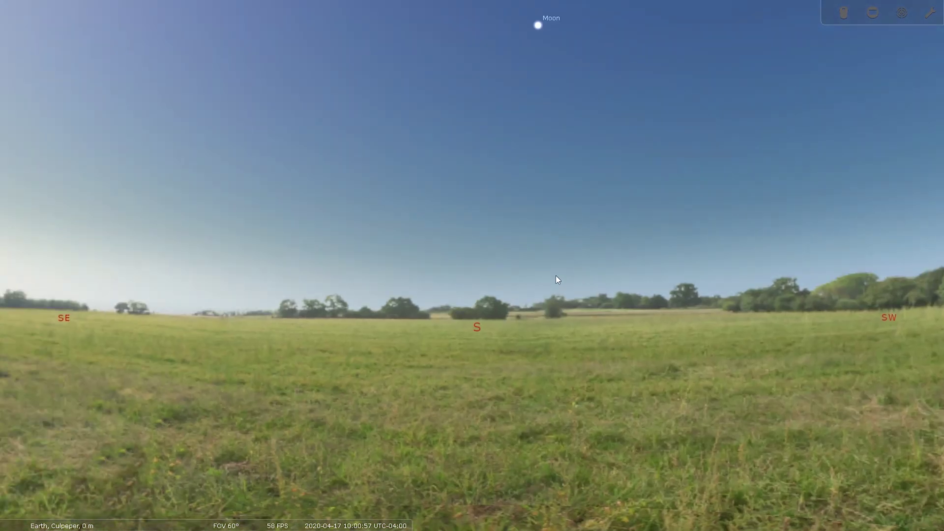
pyautogui.moveTo(74, 281); pyautogui.dragTo(391, 286)
pyautogui.moveTo(535, 296); pyautogui.dragTo(252, 315)
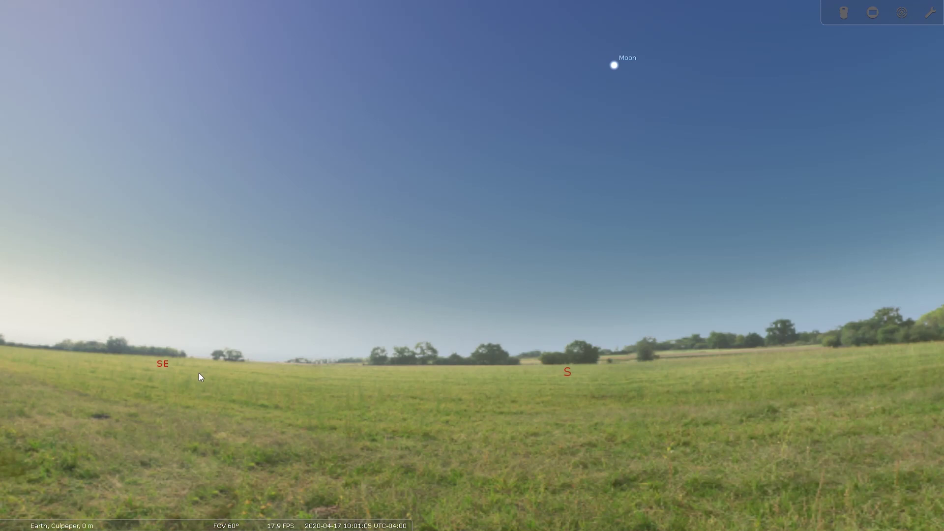
# Step: Look around the custom Jeffersonton backyard landscape, turning from the wooded southern side toward the northern sky
pyautogui.moveTo(4, 302)
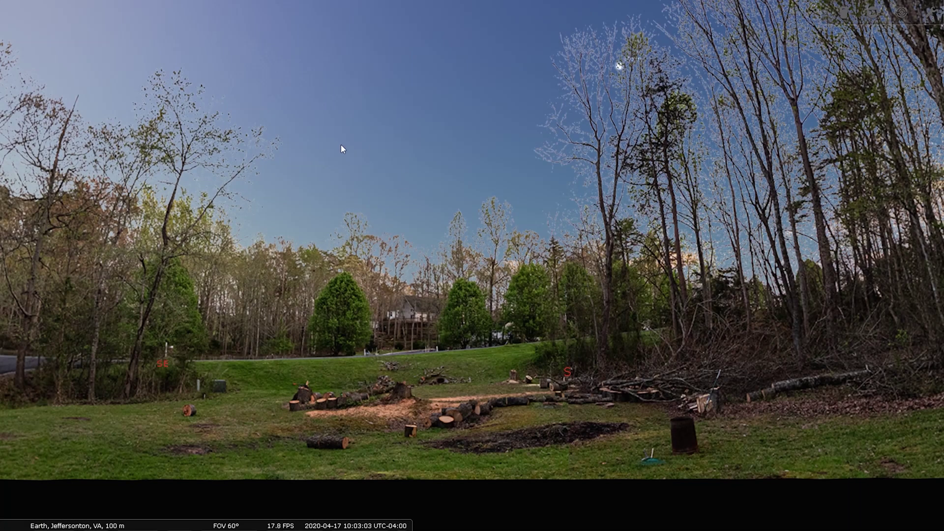
pyautogui.moveTo(341, 145); pyautogui.dragTo(640, 192)
pyautogui.moveTo(148, 192); pyautogui.dragTo(640, 197)
pyautogui.moveTo(265, 197); pyautogui.dragTo(218, 176)
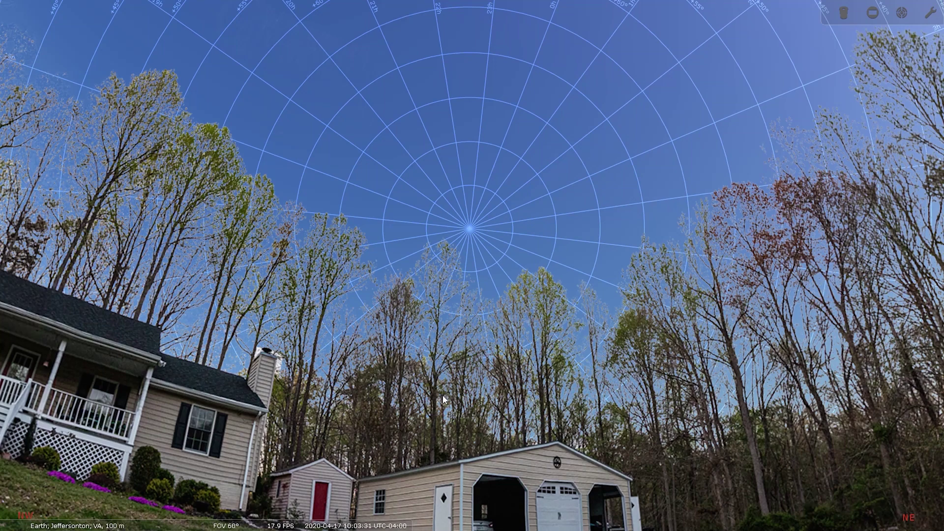
# Step: Search for comet C/2019 Y4 and centre the sky view on it
pyautogui.hotkey('ctrl', 'f')
pyautogui.write('C')
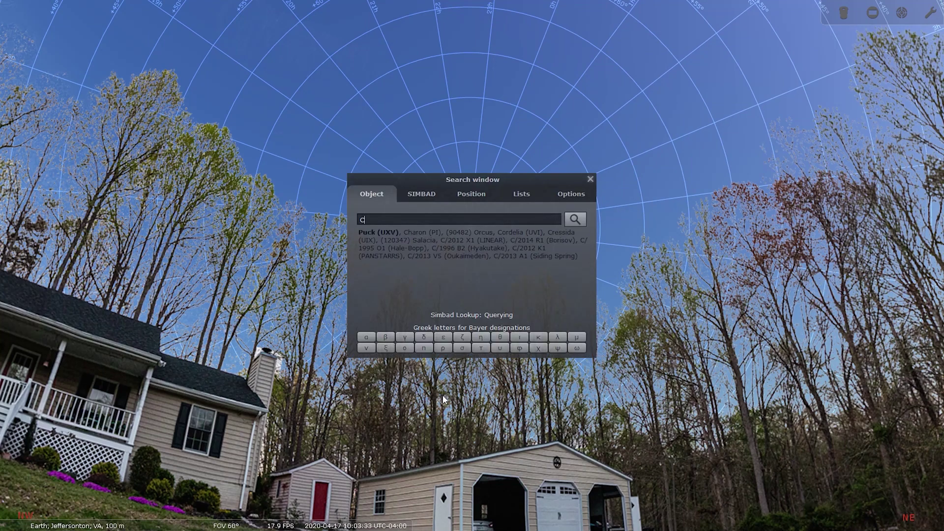
pyautogui.write('/')
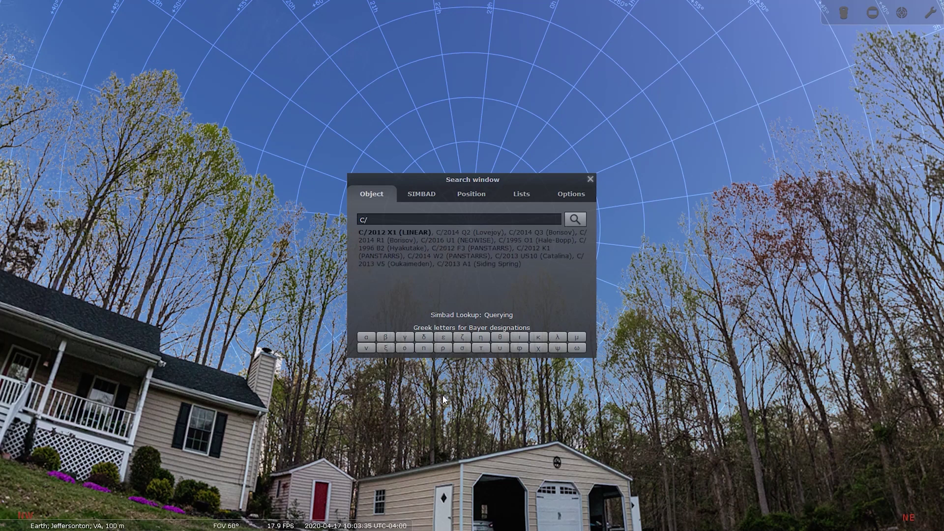
pyautogui.write('2019')
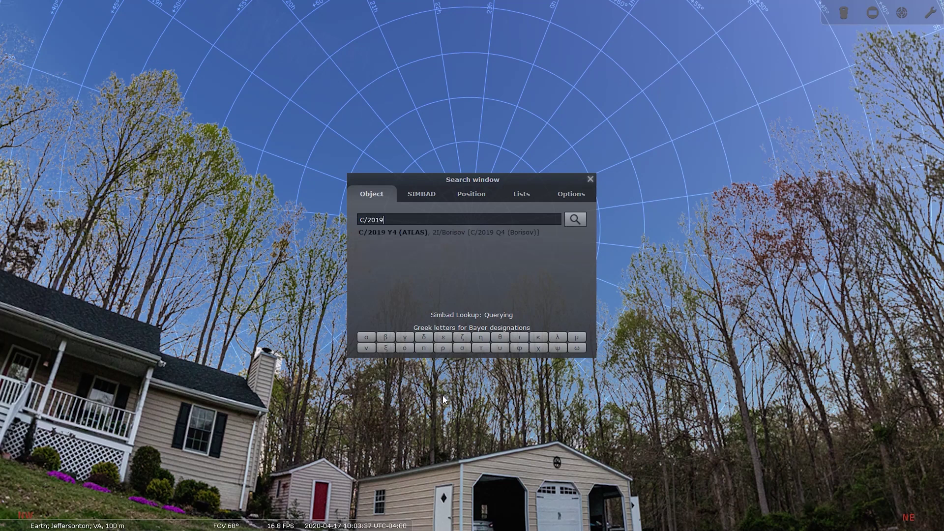
pyautogui.write(' Y4')
pyautogui.press('Return')
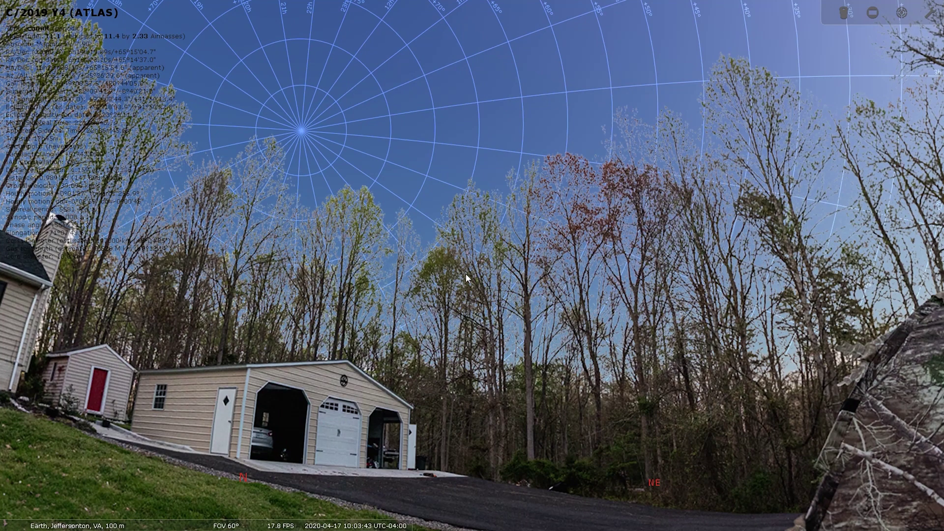
# Step: Fast-forward time to about 14:04, restore the normal rate, and preview the comet in the ZWO ASI1600MM sensor frame
pyautogui.click(384, 522)
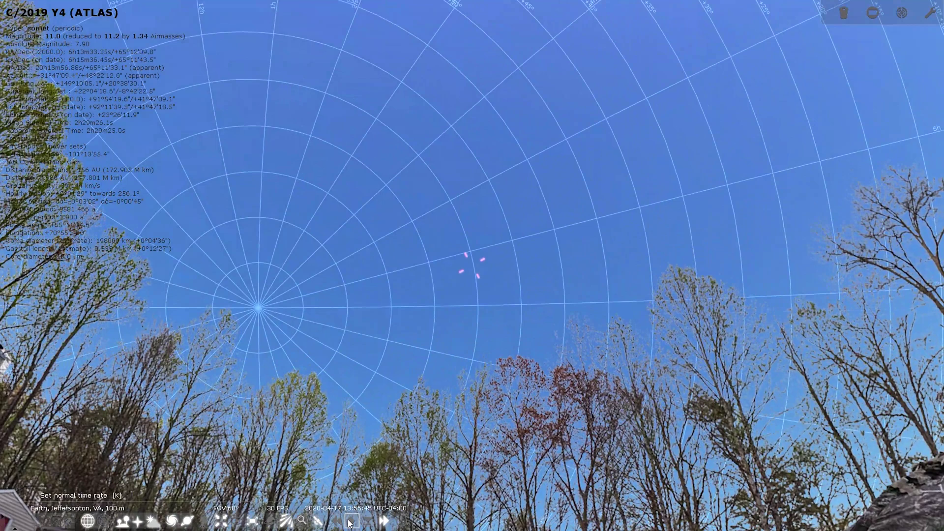
pyautogui.click(350, 523)
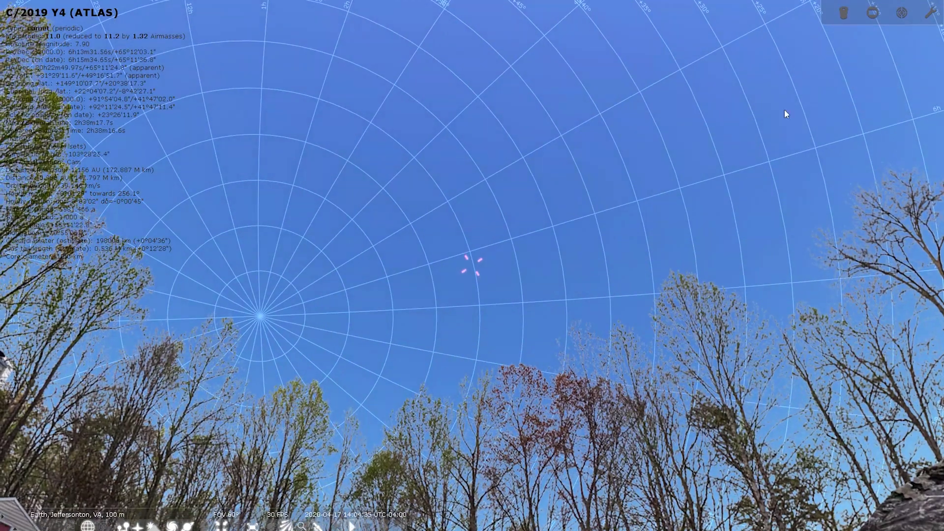
pyautogui.click(874, 14)
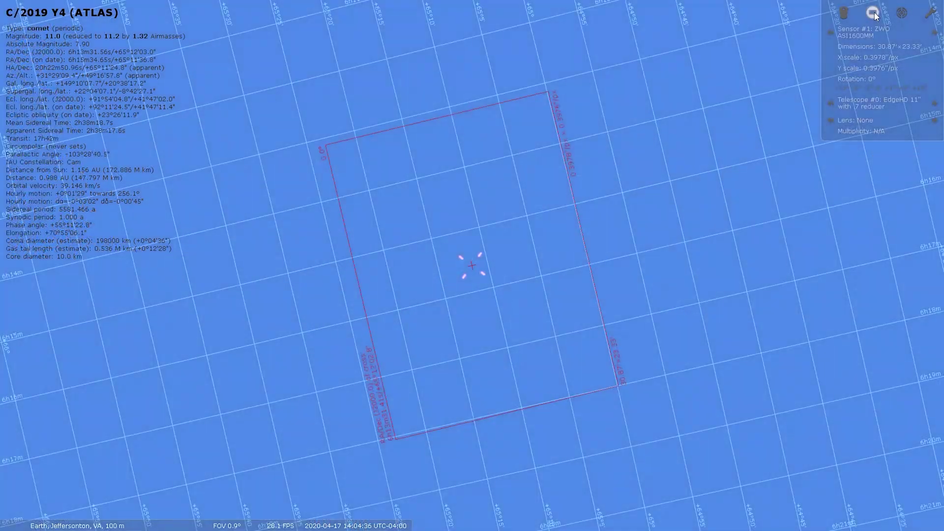
pyautogui.click(875, 14)
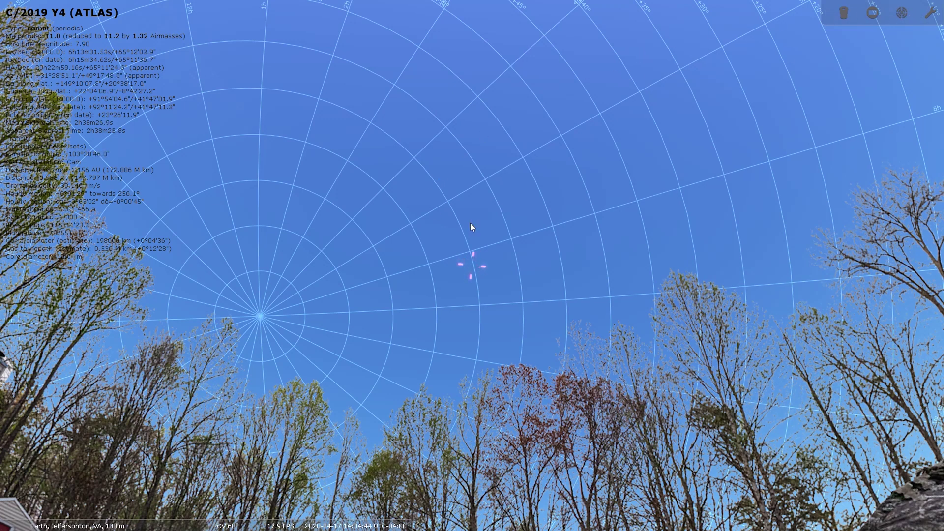
# Step: Search for comets designated C/2020, then clear the query and close the search window
pyautogui.press('F3')
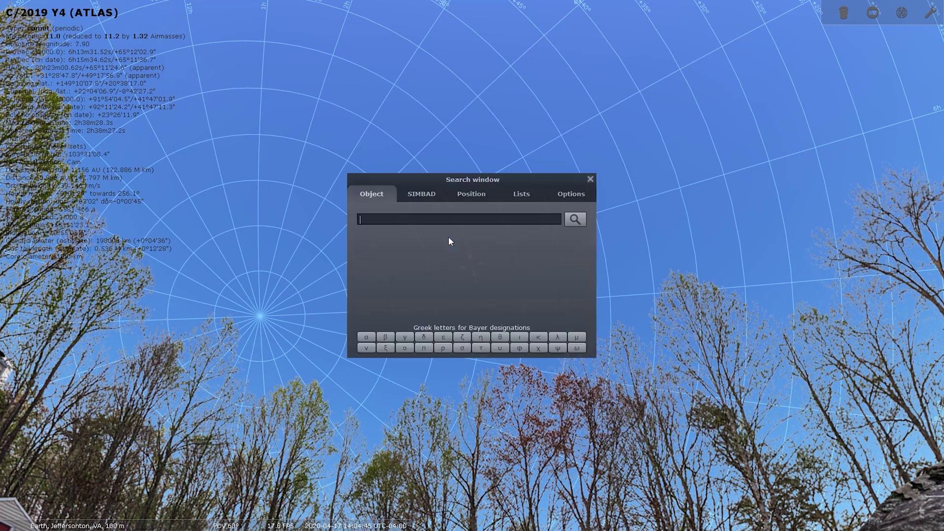
pyautogui.write('c')
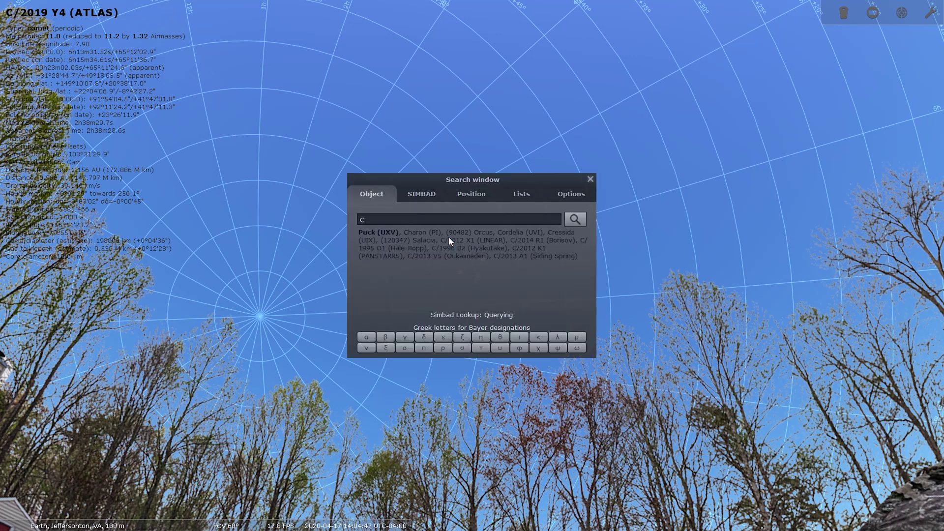
pyautogui.write('/2020')
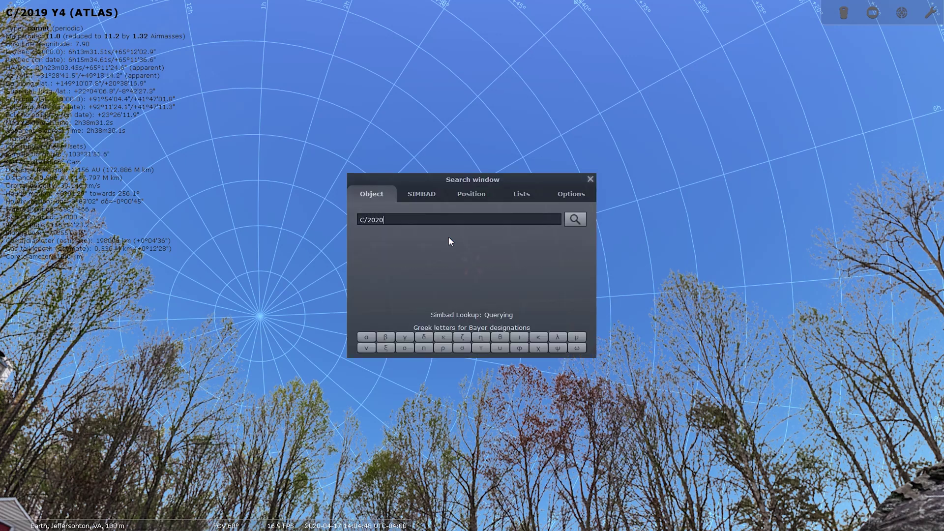
pyautogui.press('BackSpace')
pyautogui.press('BackSpace')
pyautogui.press('BackSpace')
pyautogui.press('BackSpace')
pyautogui.press('BackSpace')
pyautogui.press('BackSpace')
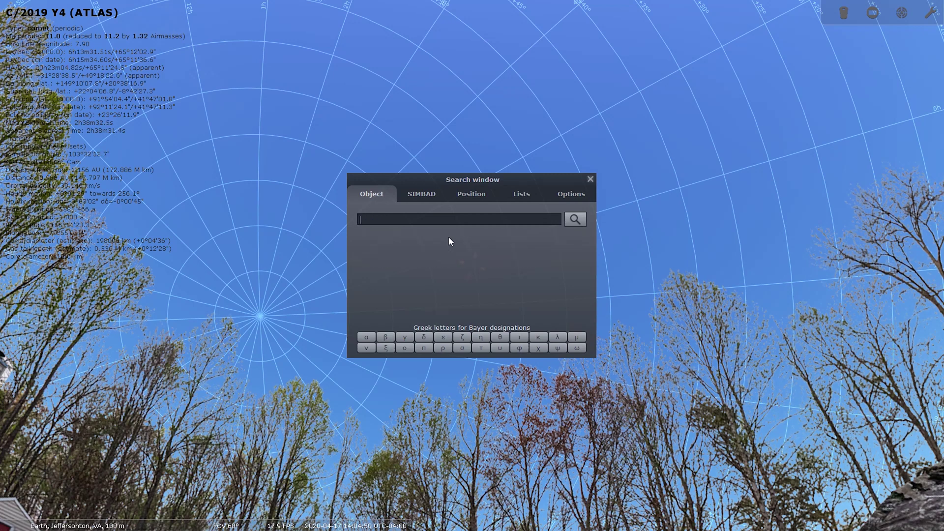
pyautogui.click(591, 179)
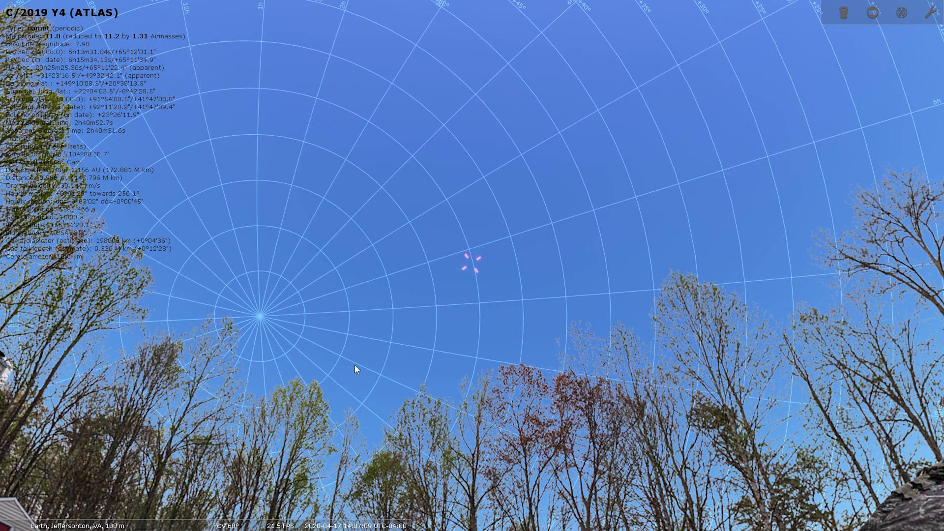
# Step: Configure the Solar System Editor plugin, viewing its configuration file page, and open the import of orbital elements in MPC format
pyautogui.press('F2')
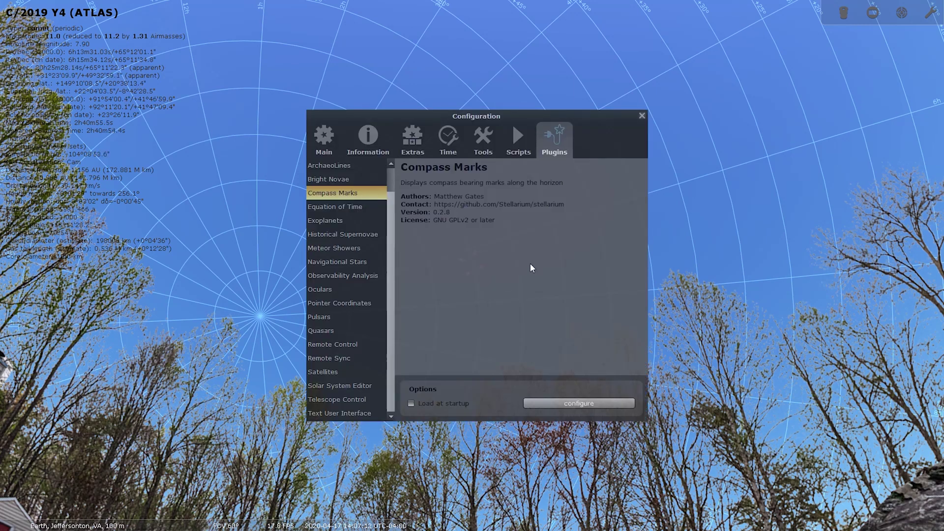
pyautogui.click(344, 385)
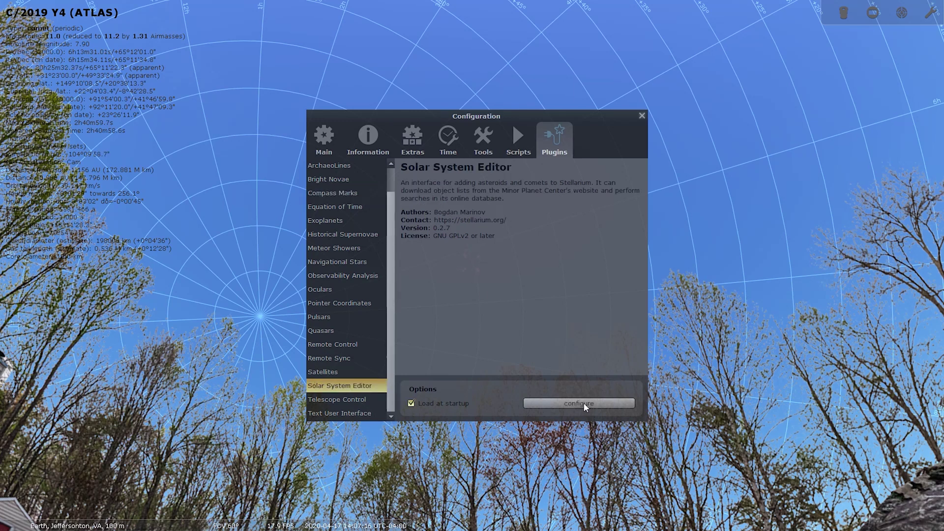
pyautogui.click(563, 403)
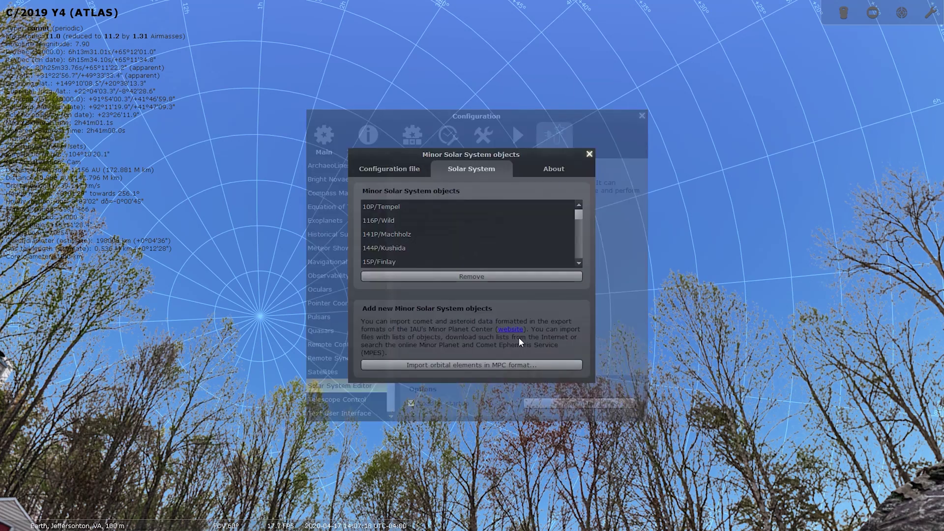
pyautogui.click(384, 170)
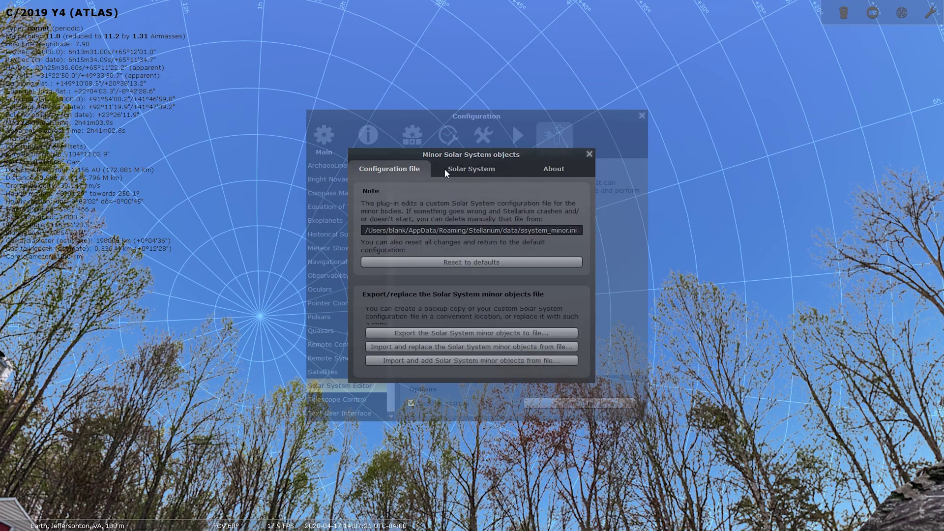
pyautogui.click(449, 168)
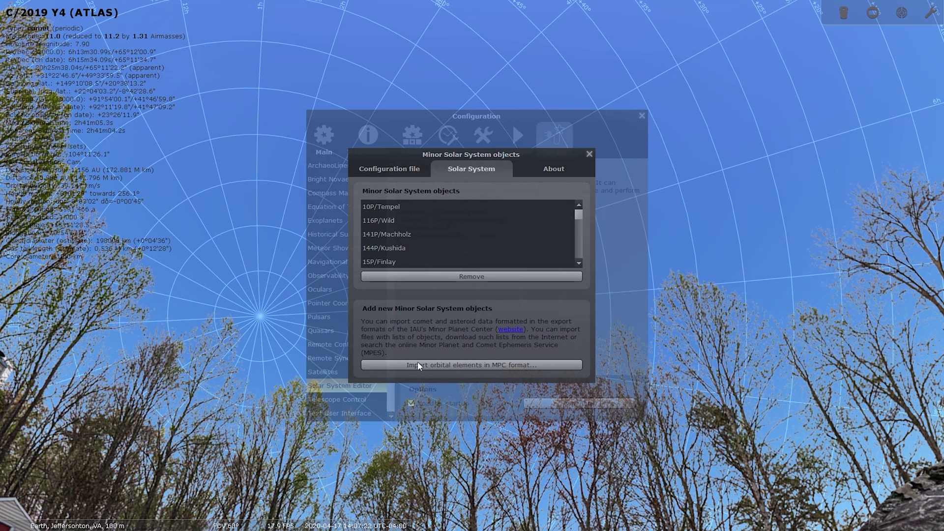
pyautogui.click(473, 366)
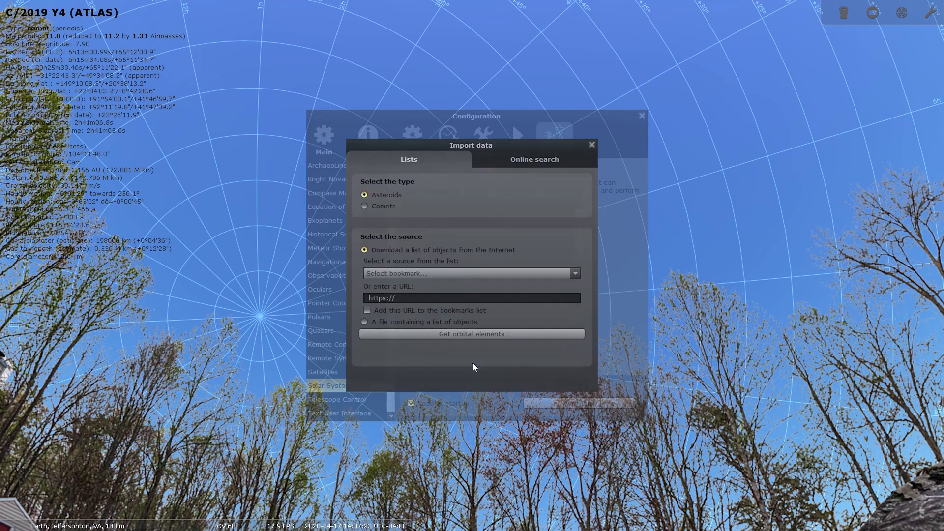
# Step: Query the MPC online service for C/2020 F8 and import the comet C/2020 F8 (SWAN)
pyautogui.click(545, 156)
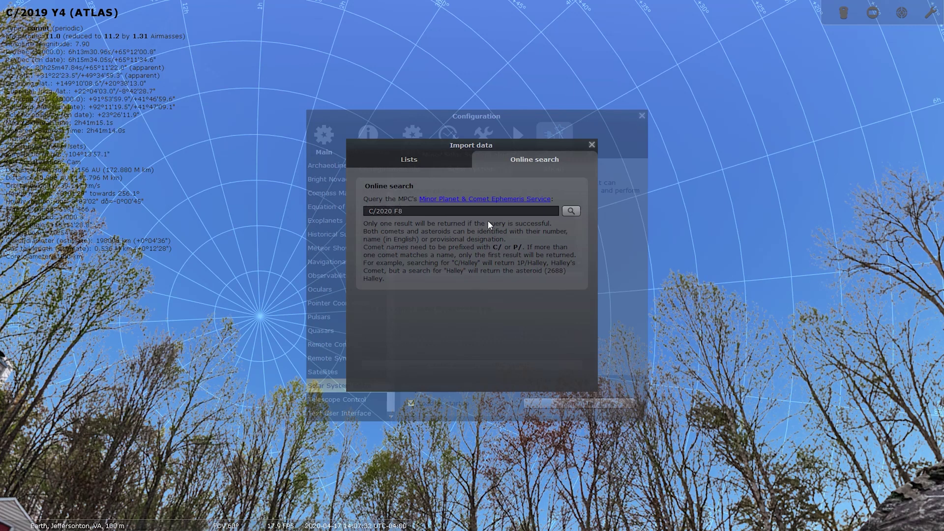
pyautogui.click(571, 211)
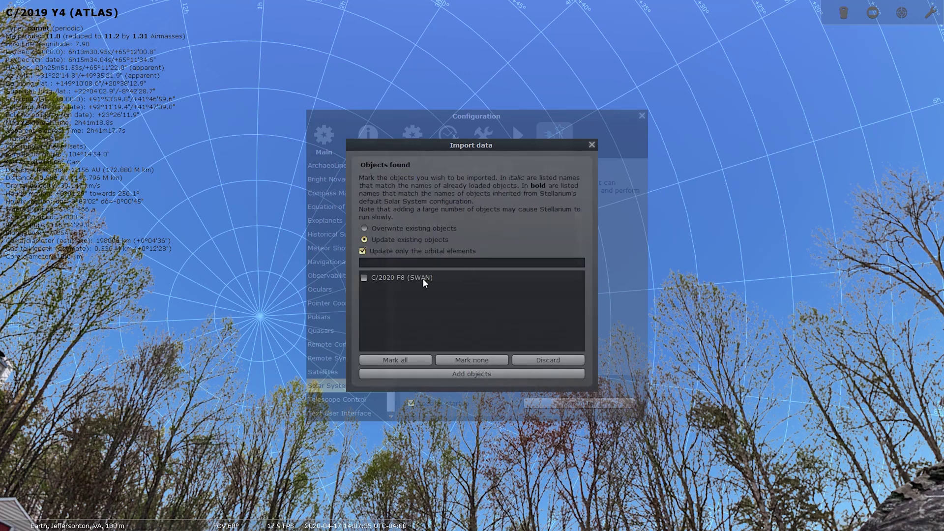
pyautogui.click(365, 278)
pyautogui.click(464, 373)
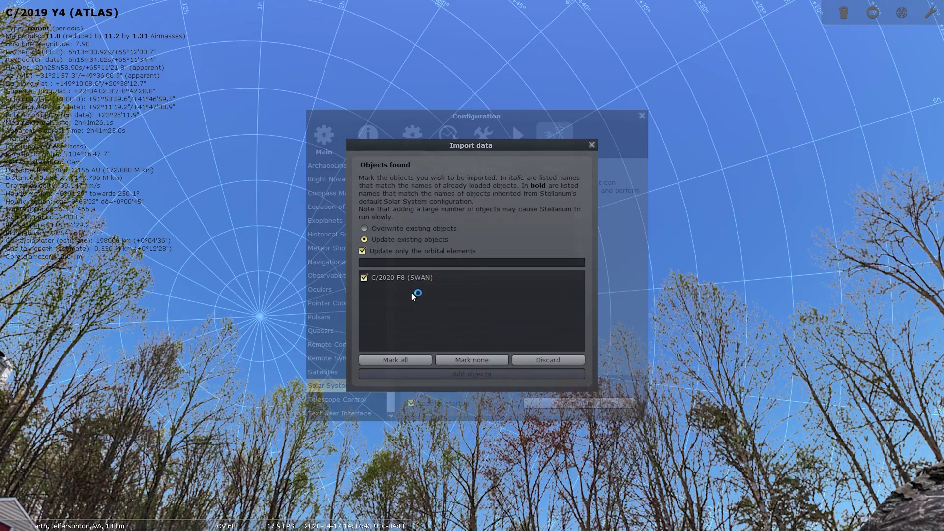
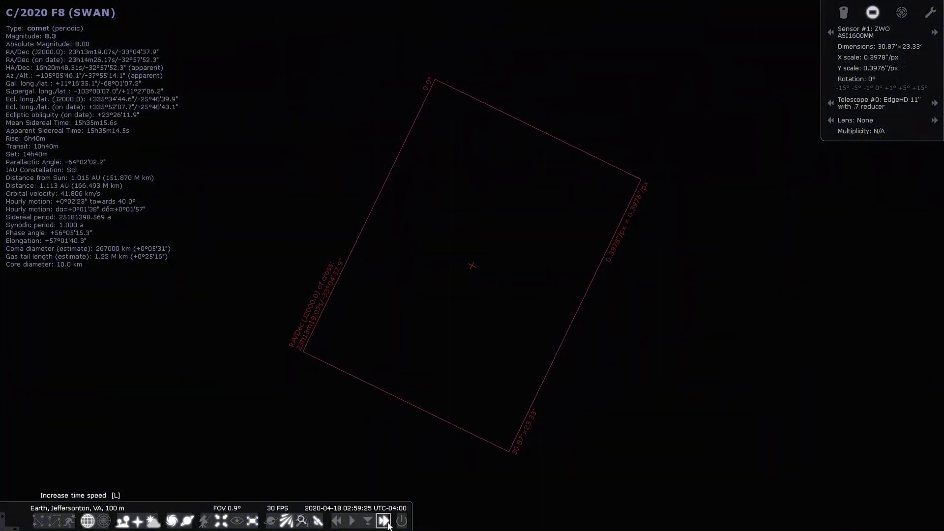
# Step: Fast-forward time to 2020-05-07 at about 09:40 while tracking C/2020 F8 (SWAN), and restore the normal rate
pyautogui.click(385, 522)
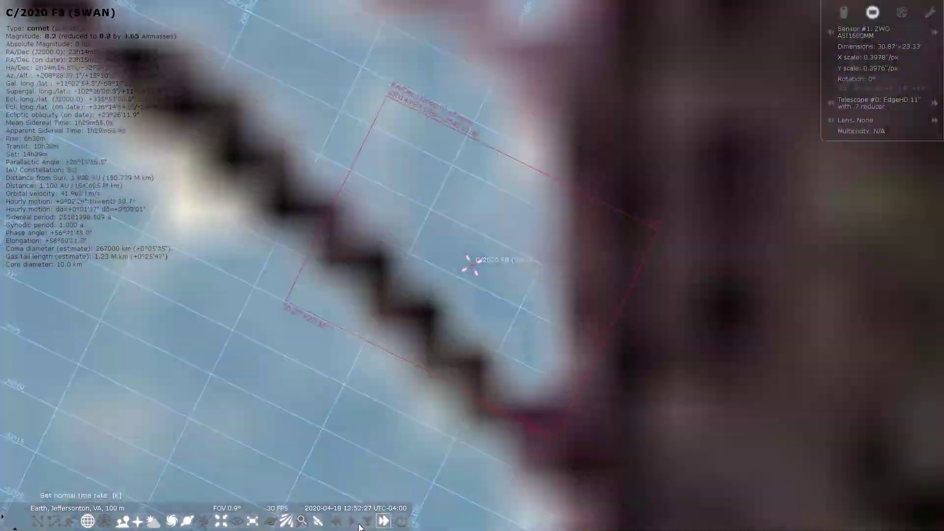
pyautogui.click(352, 522)
pyautogui.scroll(-10, 471, 346)
pyautogui.scroll(-6, 470, 349)
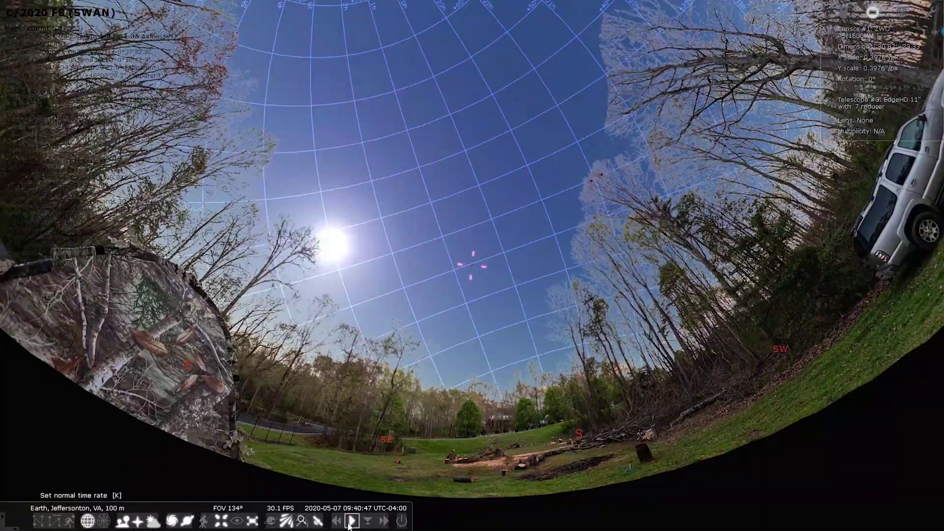
pyautogui.click(351, 523)
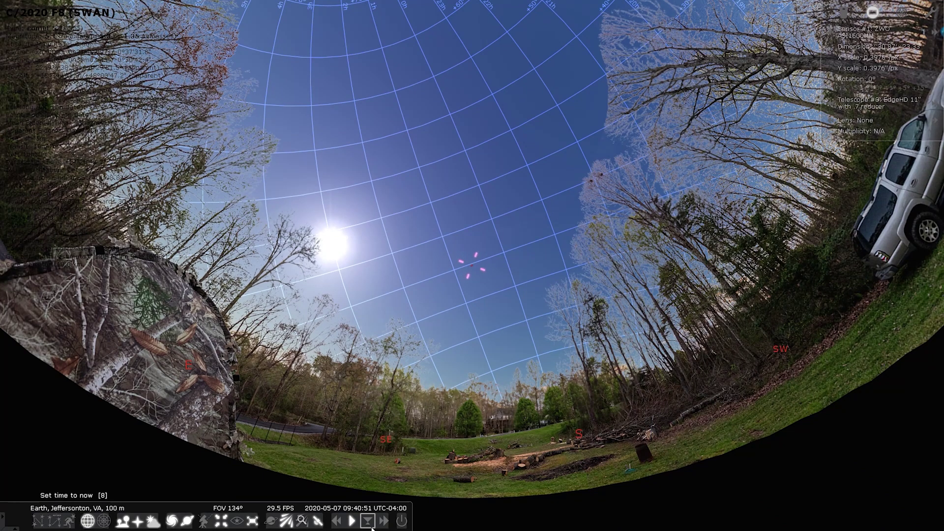
# Step: Fast-forward time to 2020-05-20 at about 11:21 and compare the positions of C/2020 F8 (SWAN), C/2019 Y4 (ATLAS) and the Sun
pyautogui.click(383, 521)
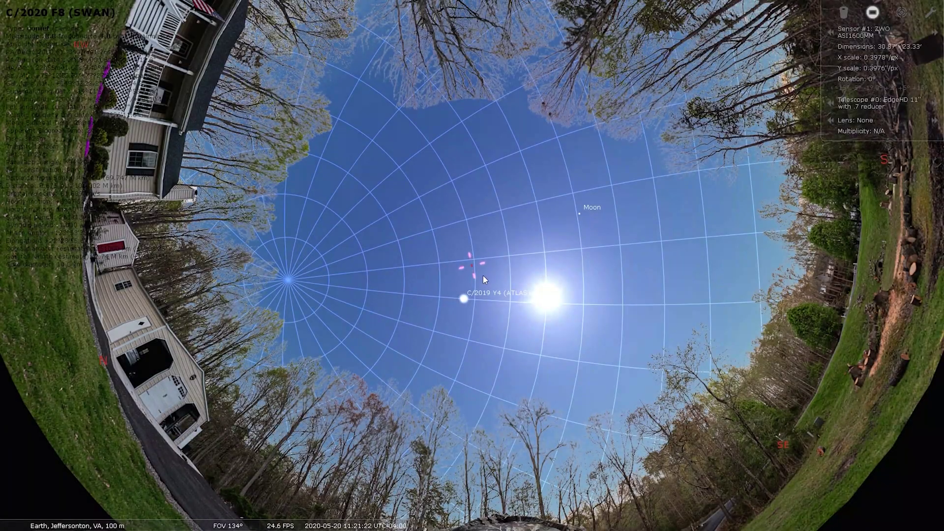
pyautogui.scroll(8, 484, 286)
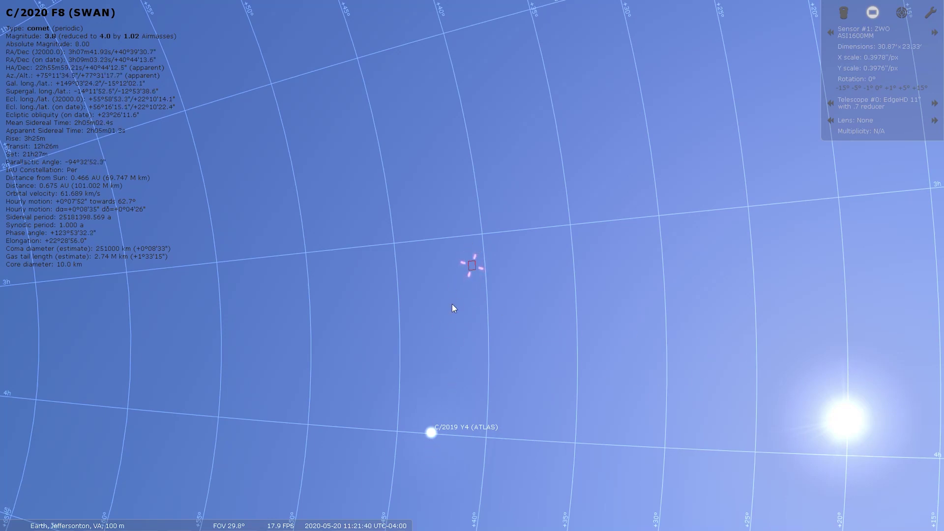
pyautogui.moveTo(337, 524)
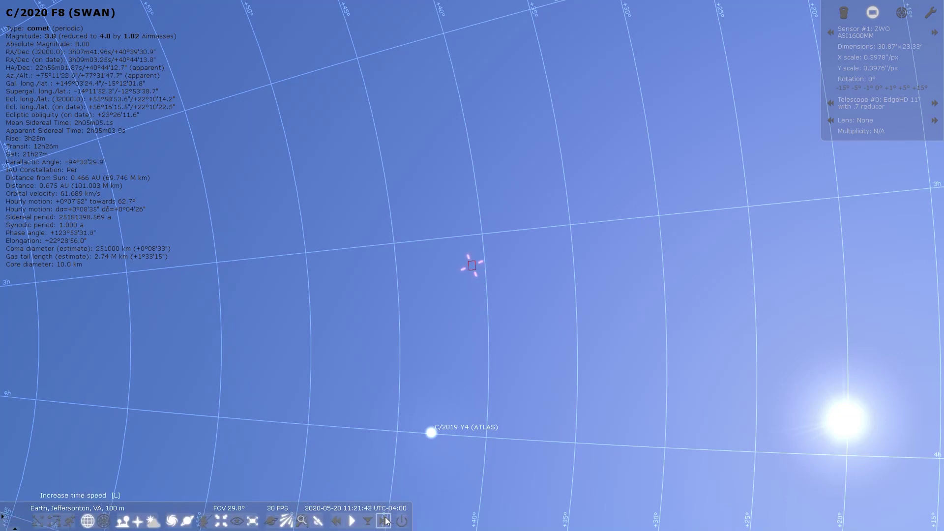
pyautogui.scroll(-5, 429, 413)
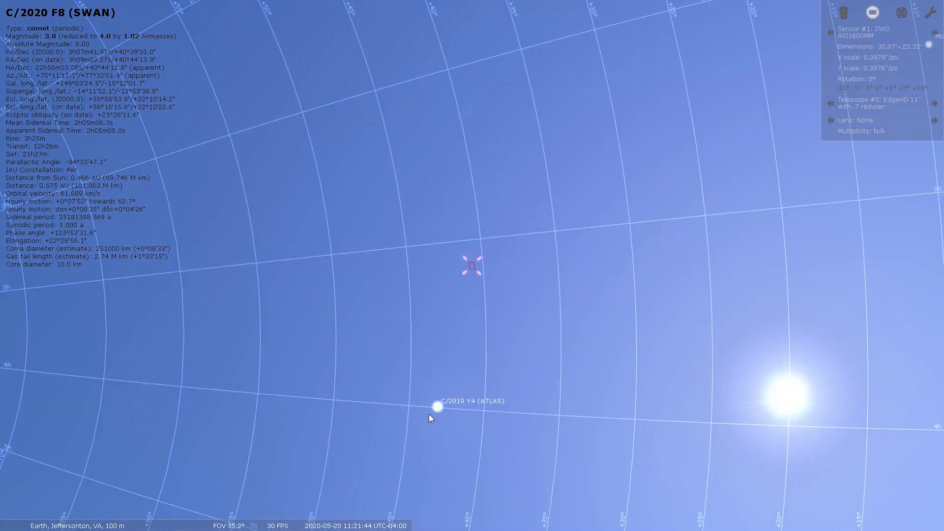
pyautogui.scroll(-5, 429, 420)
pyautogui.scroll(5, 429, 420)
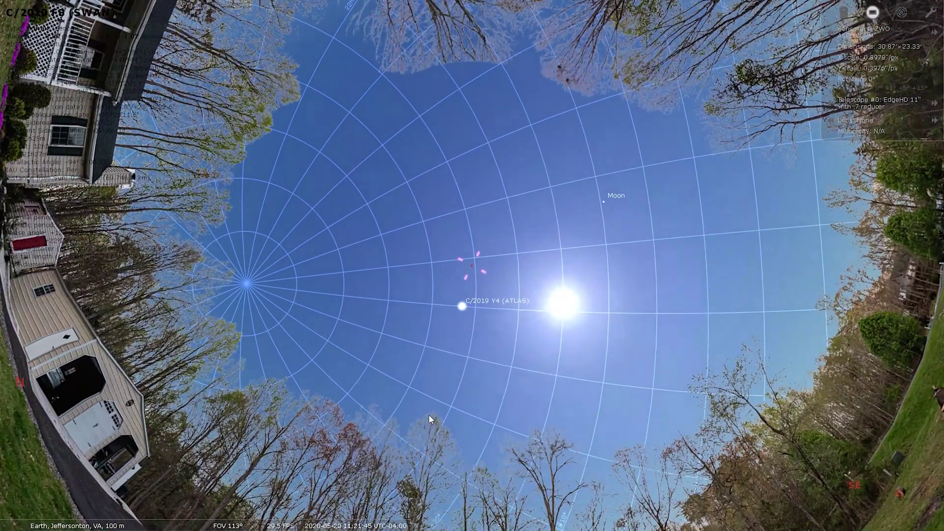
# Step: Advance time to the morning of 2020-08-19, rewind it to about 05:06, and restore the normal rate
pyautogui.moveTo(385, 522)
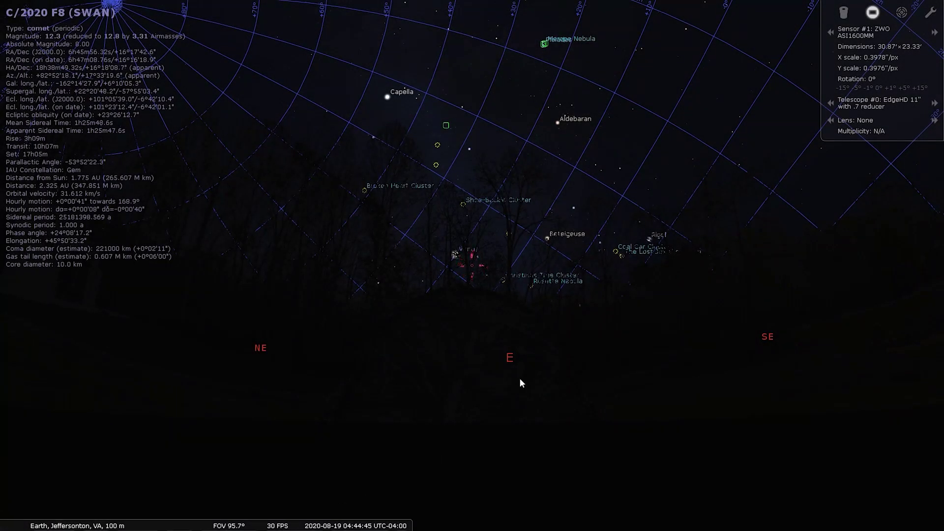
pyautogui.moveTo(383, 524)
pyautogui.moveTo(320, 515)
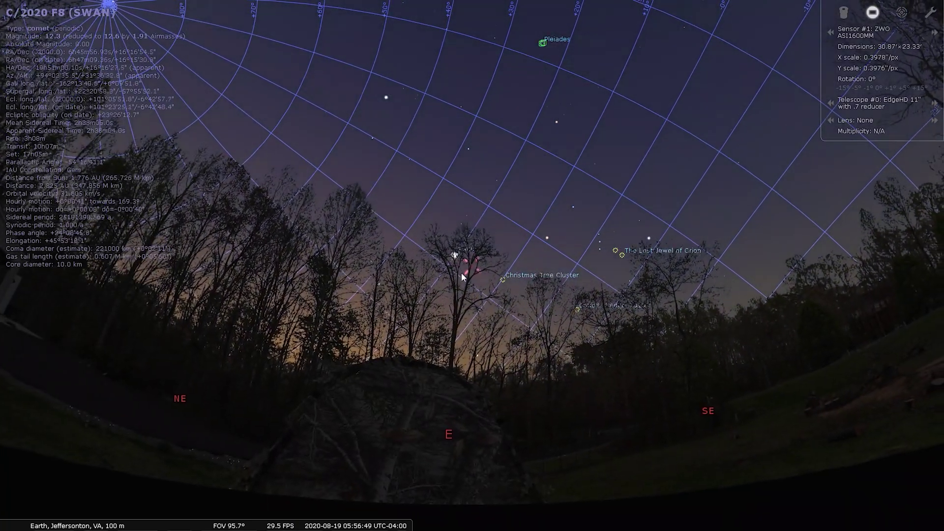
pyautogui.click(336, 522)
pyautogui.click(337, 522)
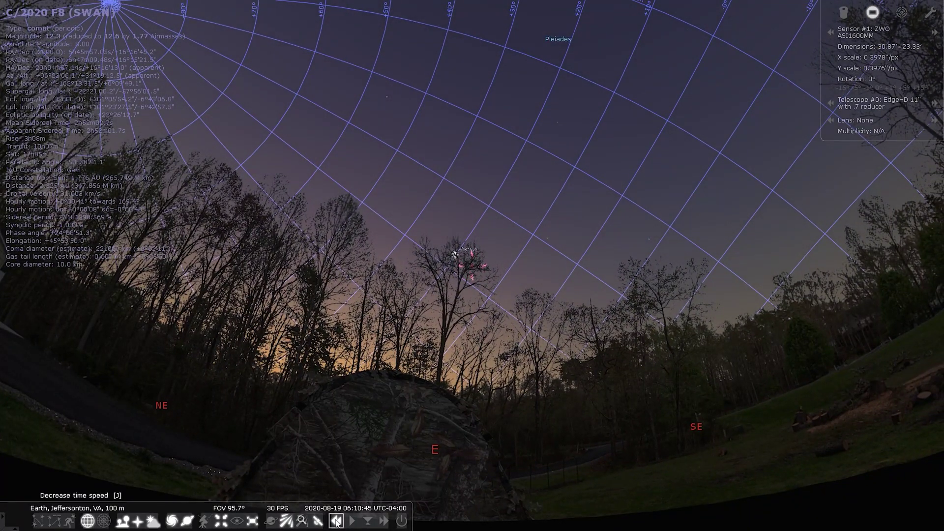
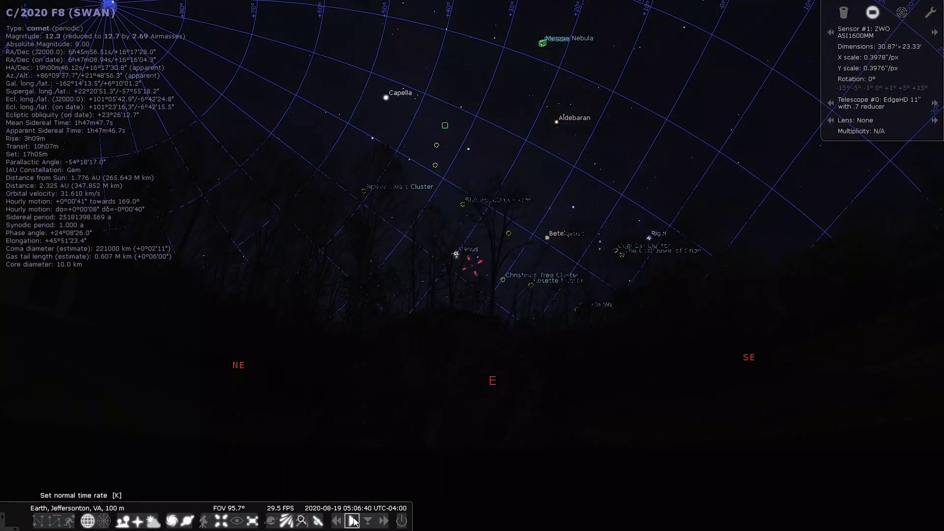
# Step: Hide the ground, examine C/2020 F8 (SWAN) up close in the sensor frame and among the surrounding stars, and show the ground again
pyautogui.click(124, 523)
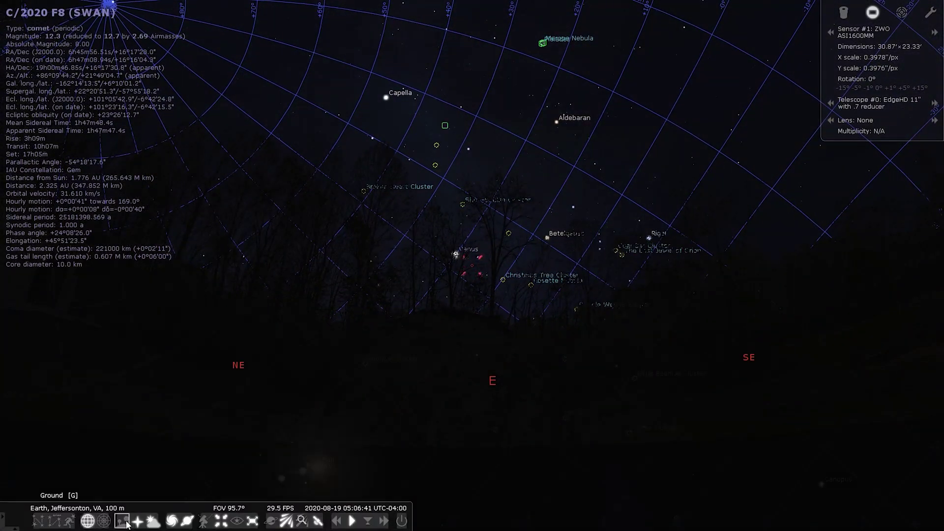
pyautogui.scroll(10, 476, 264)
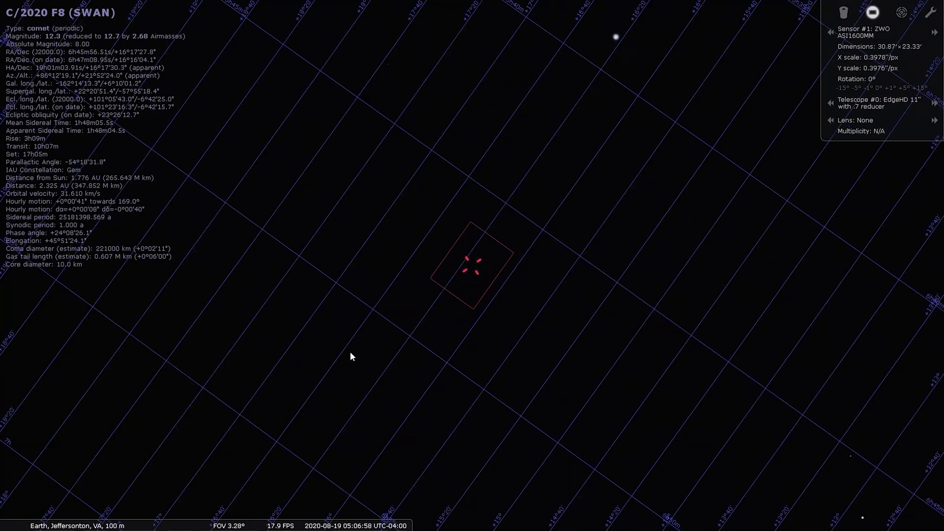
pyautogui.scroll(4, 350, 354)
pyautogui.scroll(12, 351, 354)
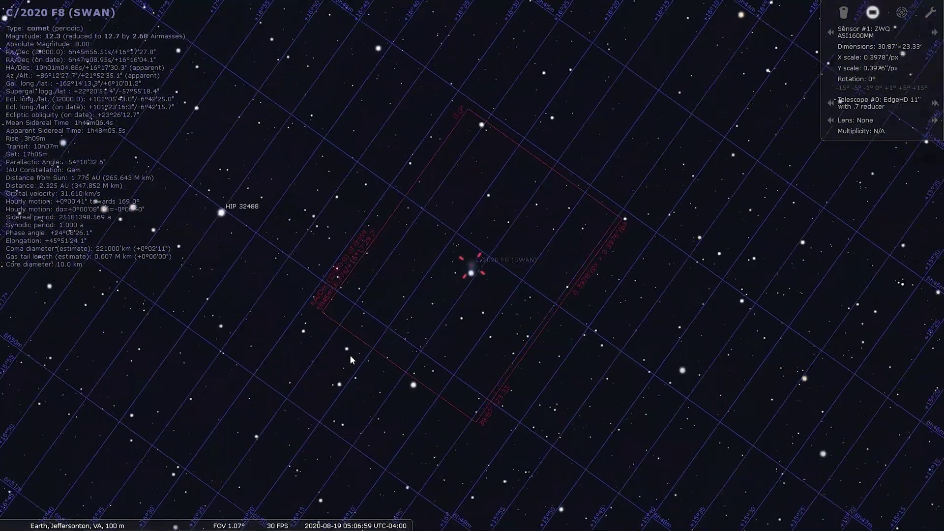
pyautogui.scroll(-15, 349, 355)
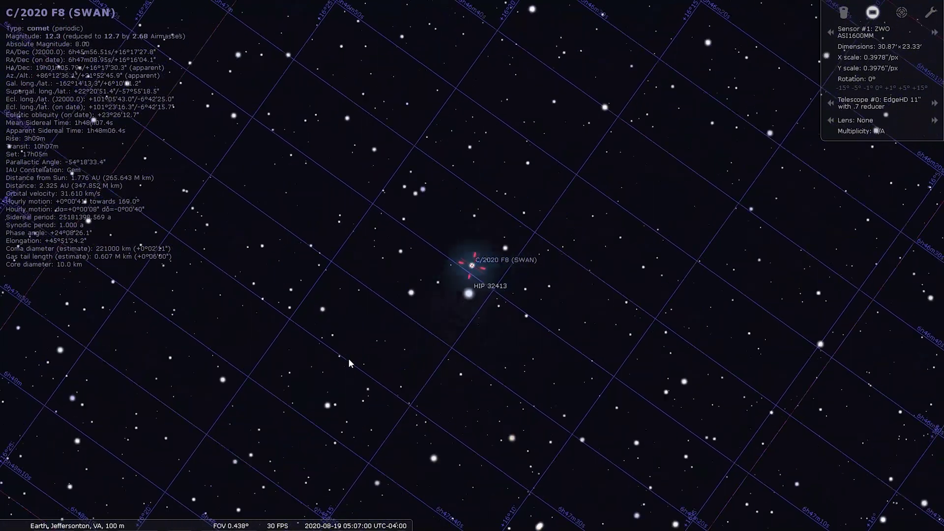
pyautogui.scroll(-3, 348, 363)
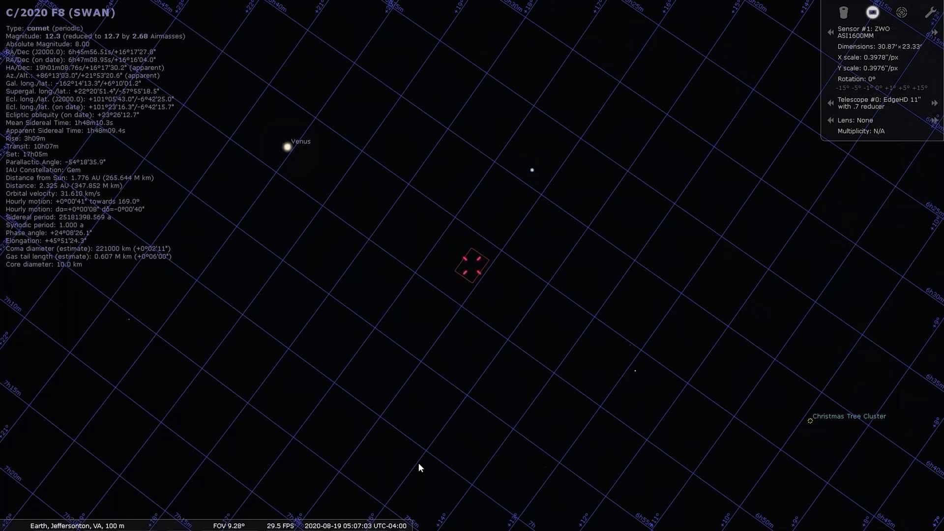
pyautogui.scroll(-10, 392, 398)
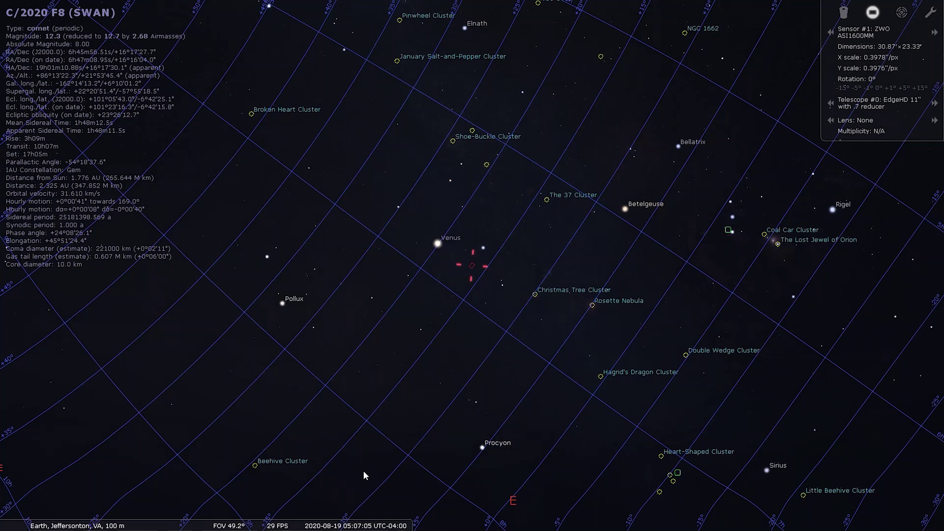
pyautogui.click(121, 524)
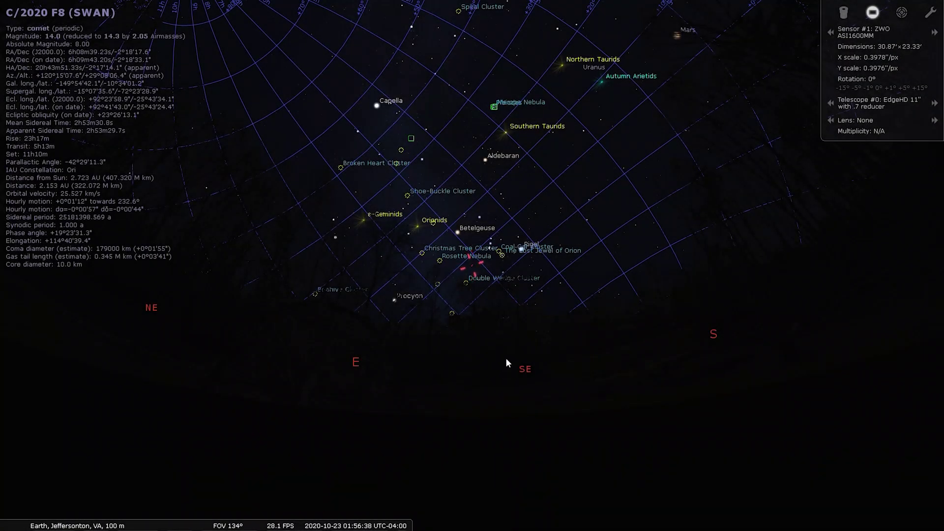
# Step: Rewind time to about 01:42 on 2020-10-23, restore the normal rate, and check C/2020 F8 (SWAN) against the trees
pyautogui.moveTo(329, 517)
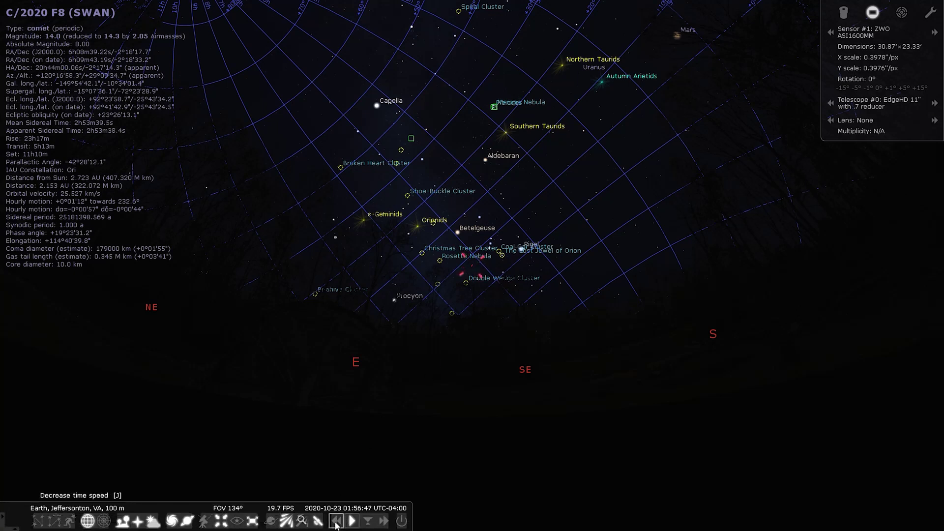
pyautogui.click(337, 521)
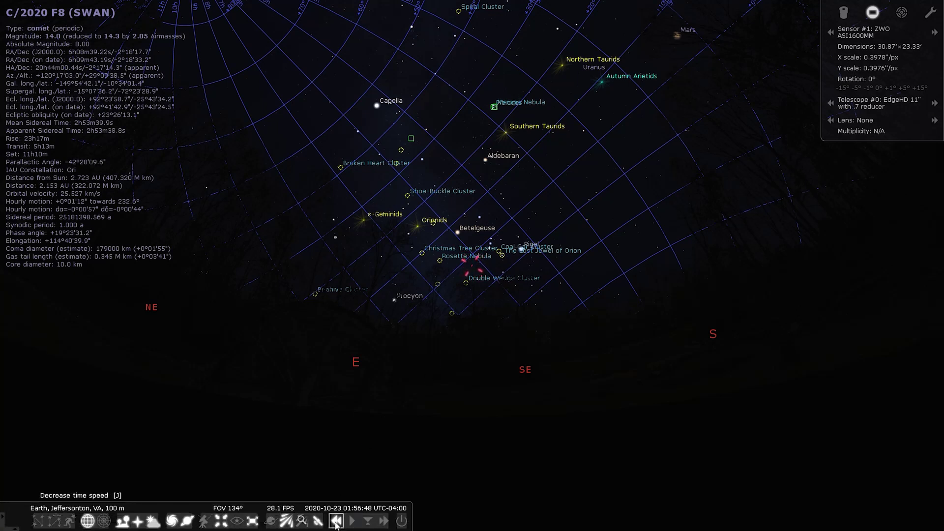
pyautogui.click(337, 521)
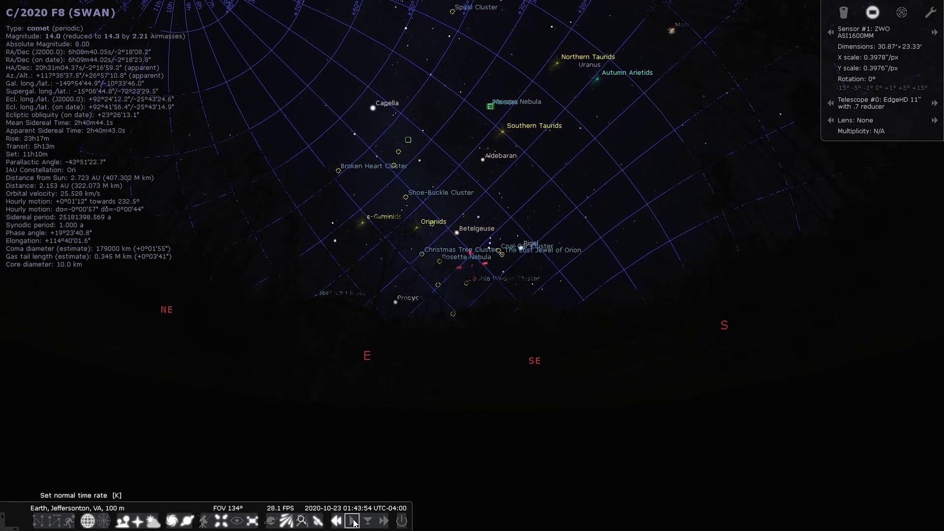
pyautogui.scroll(3, 484, 294)
pyautogui.scroll(4, 484, 291)
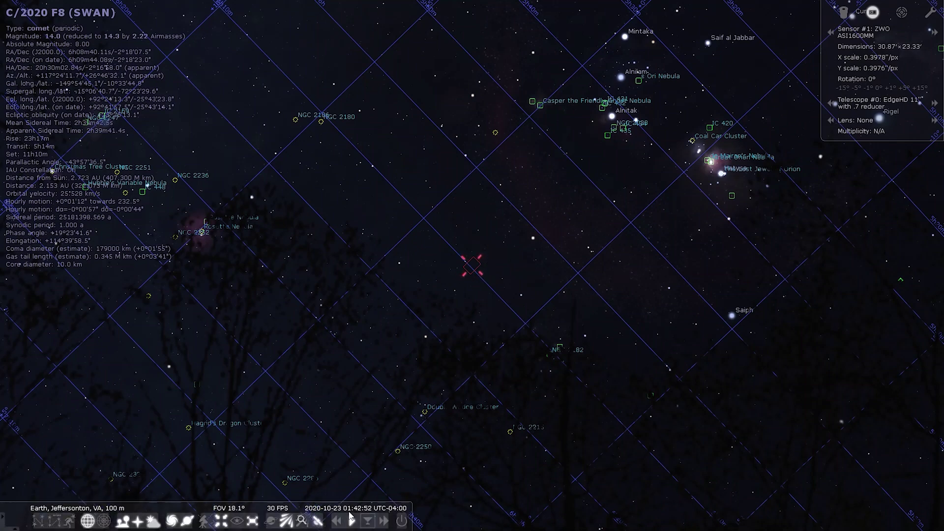
pyautogui.click(354, 523)
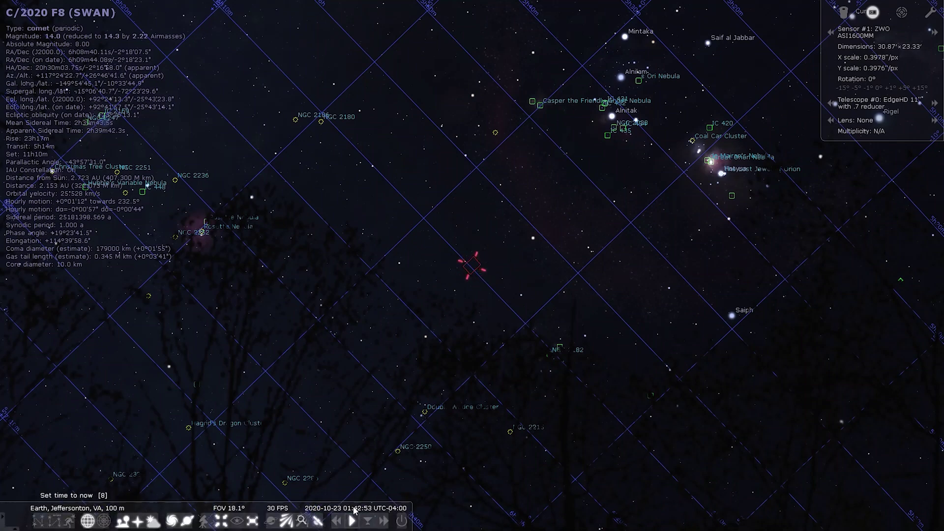
# Step: Fast-forward time to about 06:06 on 2020-10-23 while tracking C/2020 F8 (SWAN), and restore the normal rate
pyautogui.click(384, 521)
pyautogui.click(384, 522)
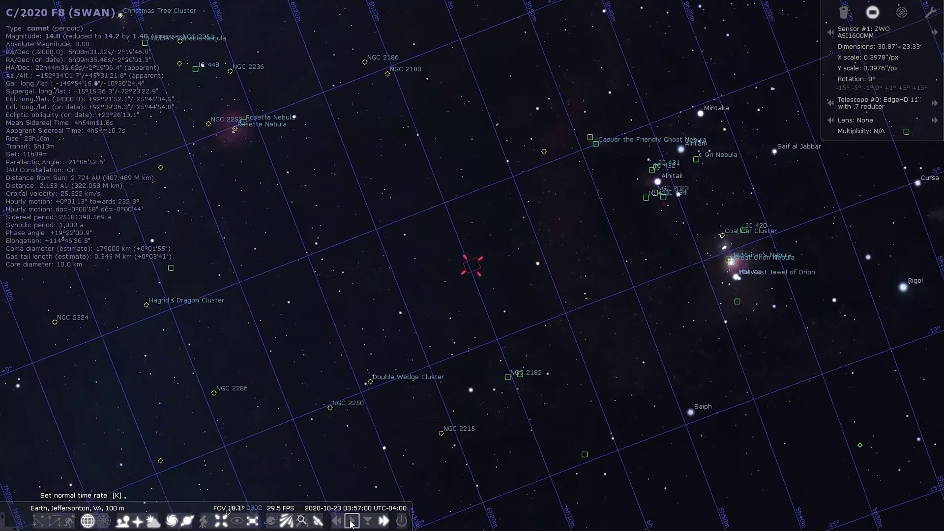
pyautogui.click(352, 521)
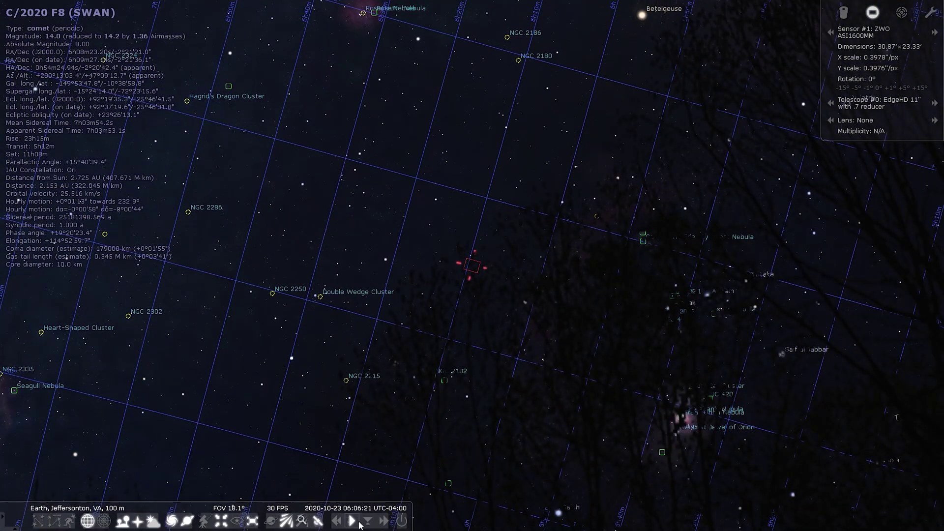
# Step: Rewind time to about 03:39 on 2020-10-23 and restore the normal rate
pyautogui.moveTo(334, 511)
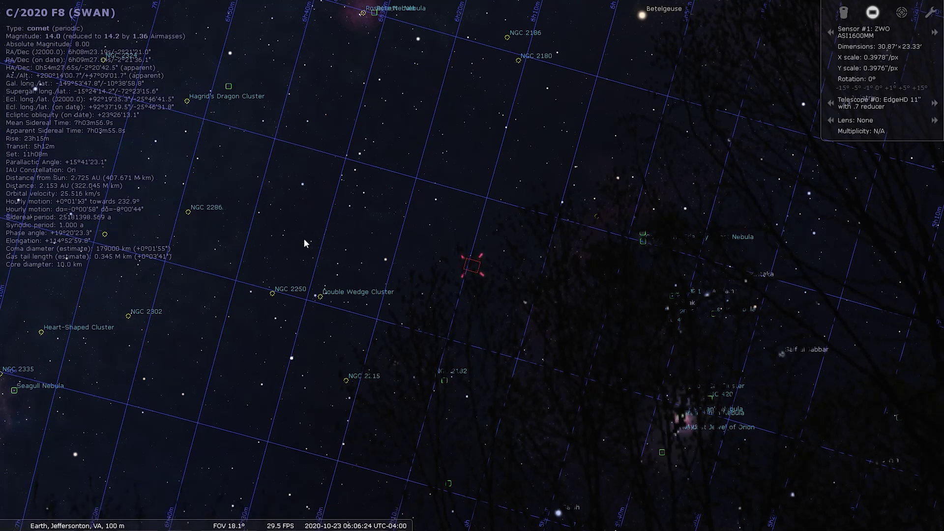
pyautogui.scroll(-3, 304, 239)
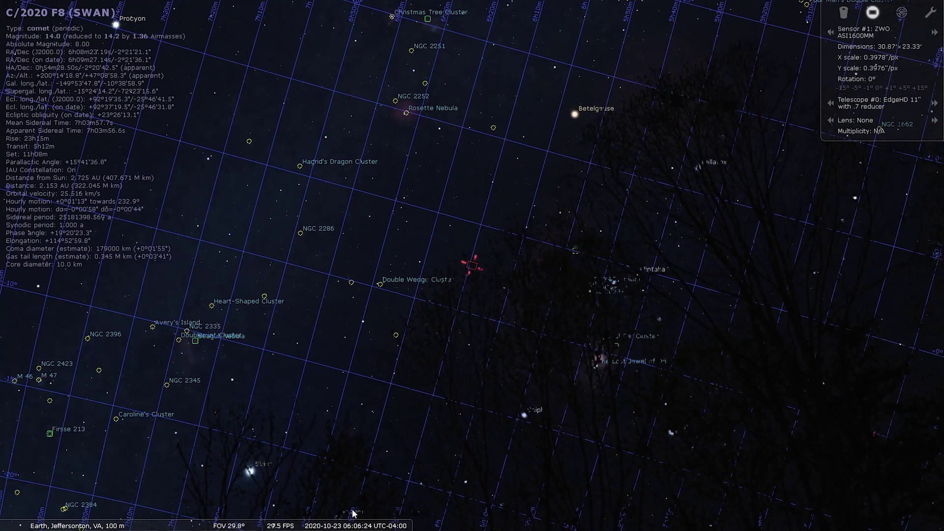
pyautogui.click(337, 522)
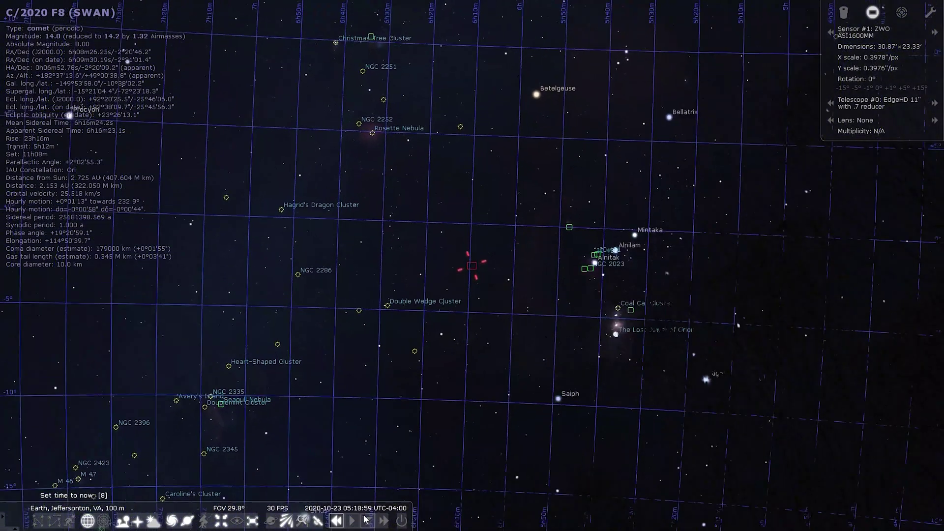
pyautogui.click(365, 520)
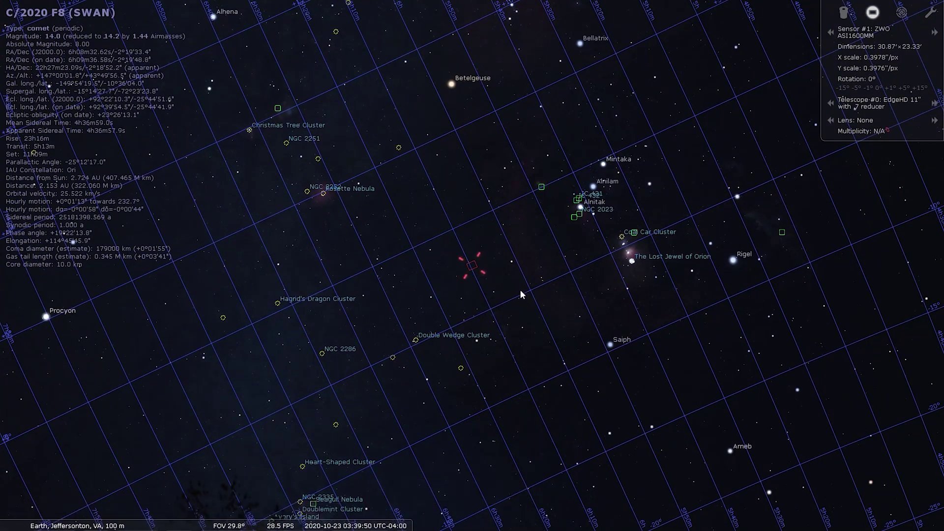
# Step: Try to select the Great Orion Nebula directly in the sky below Orion's belt
pyautogui.scroll(5, 633, 255)
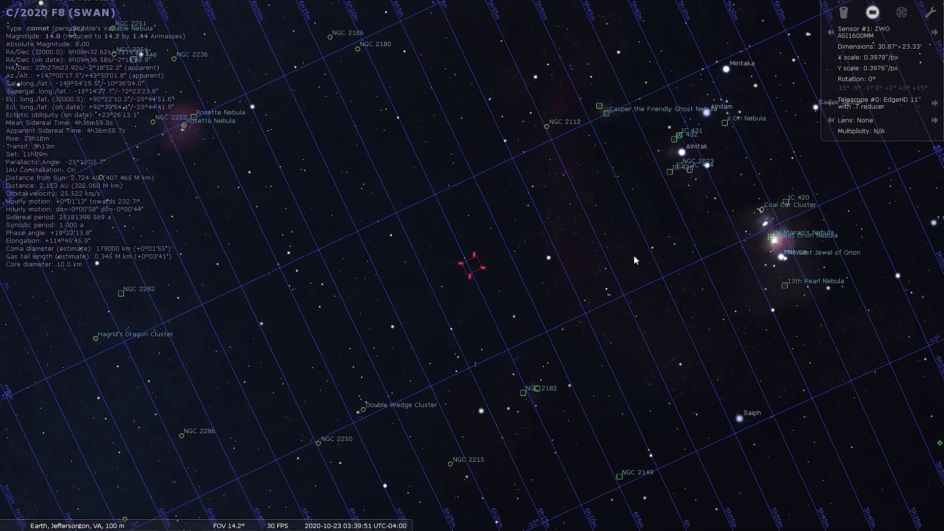
pyautogui.moveTo(777, 257); pyautogui.dragTo(379, 288)
pyautogui.moveTo(581, 268); pyautogui.dragTo(481, 272)
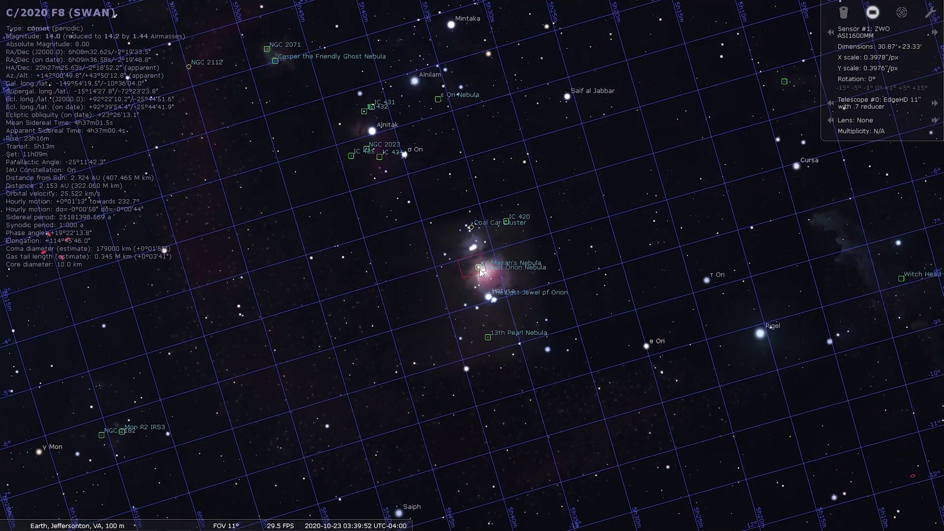
pyautogui.click(480, 270)
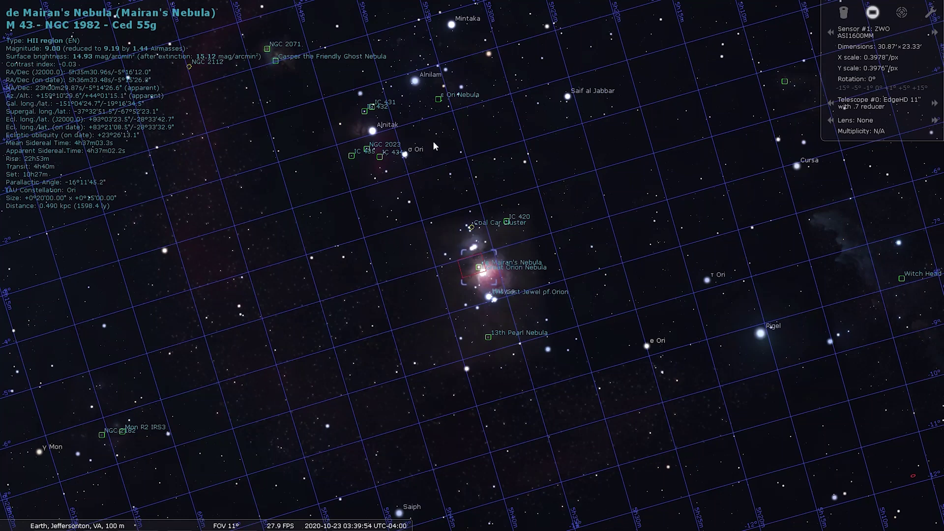
# Step: Search for the Orion Nebula by name and make it the selected, centered object
pyautogui.hotkey('ctrl', 'f')
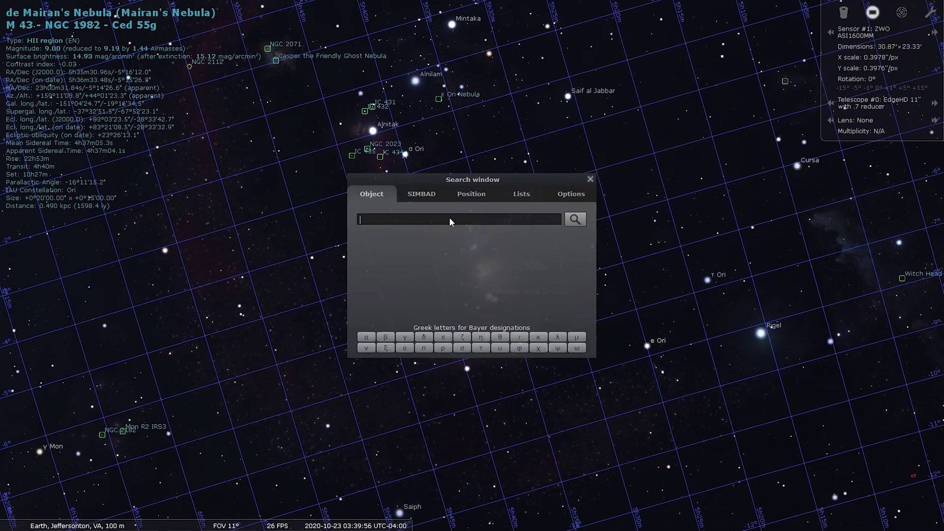
pyautogui.write('Orin')
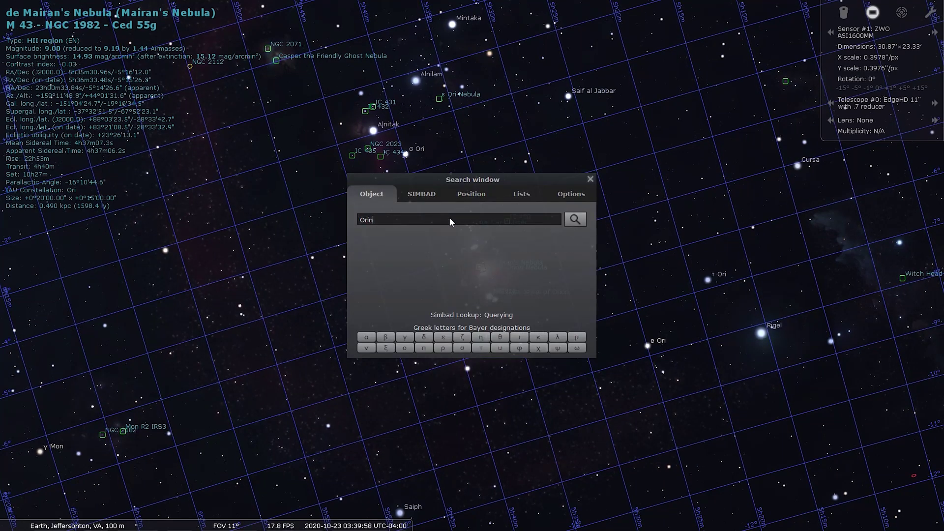
pyautogui.press('BackSpace')
pyautogui.write('on')
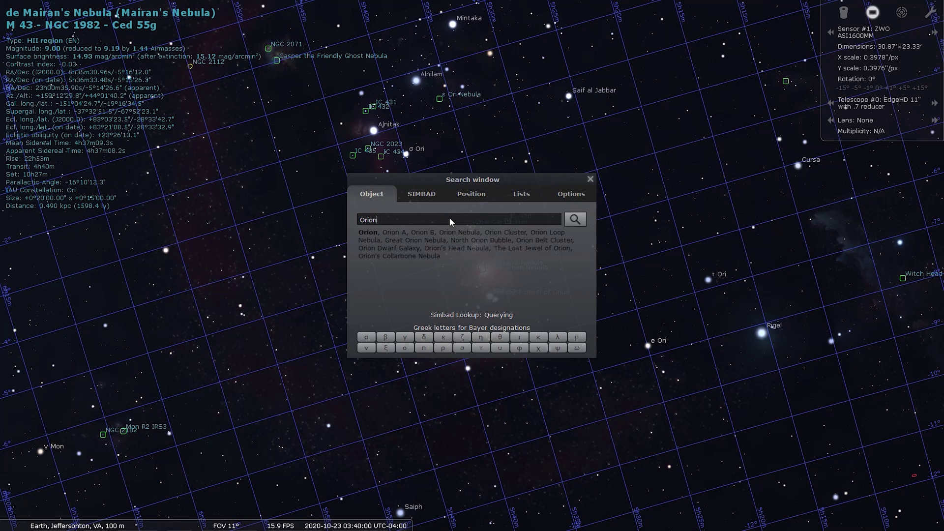
pyautogui.write(' Nevula')
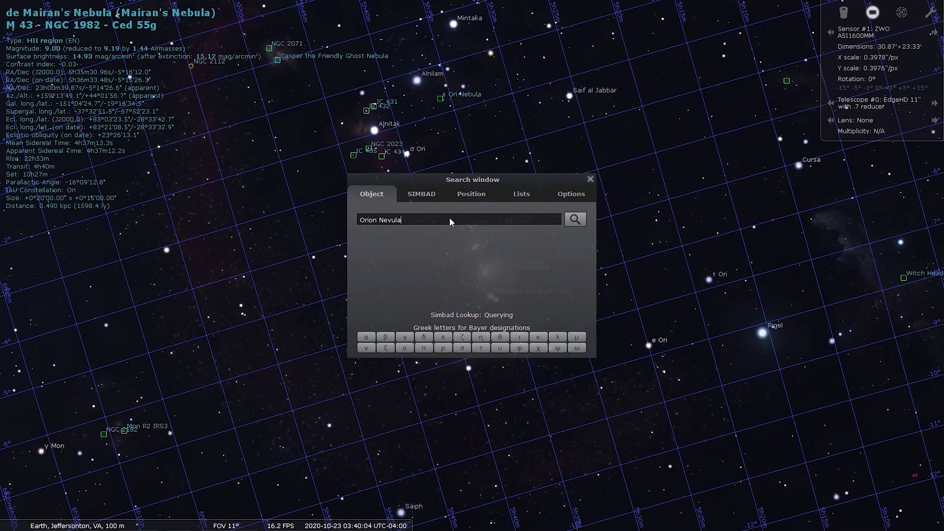
pyautogui.press('BackSpace')
pyautogui.press('BackSpace')
pyautogui.write('be')
pyautogui.press('BackSpace')
pyautogui.write('ul')
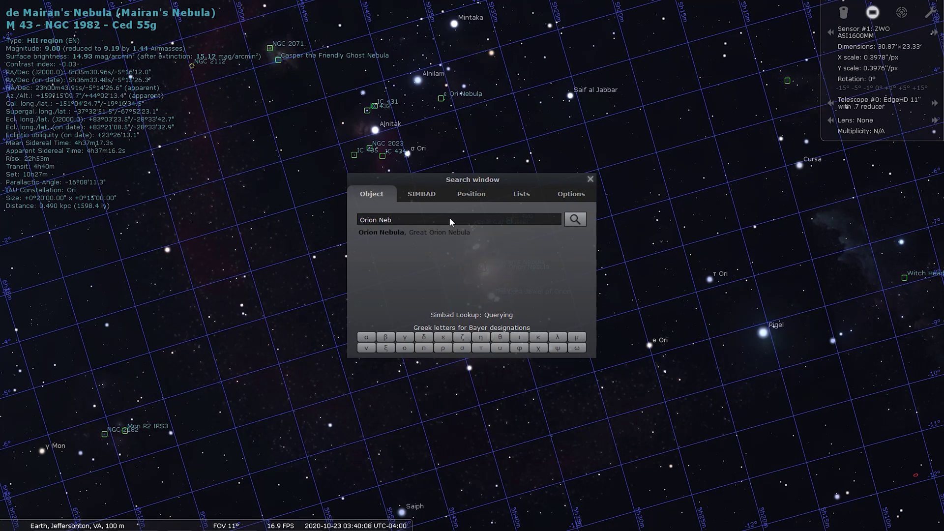
pyautogui.press('Return')
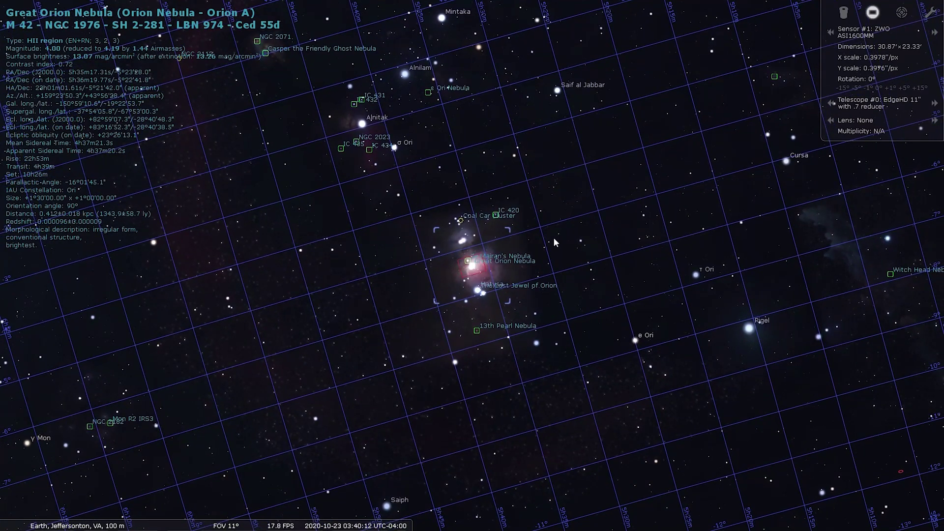
# Step: Examine the Great Orion Nebula up close within the sensor frame and in the wide sky above the landscape
pyautogui.scroll(5, 546, 241)
pyautogui.scroll(2, 547, 241)
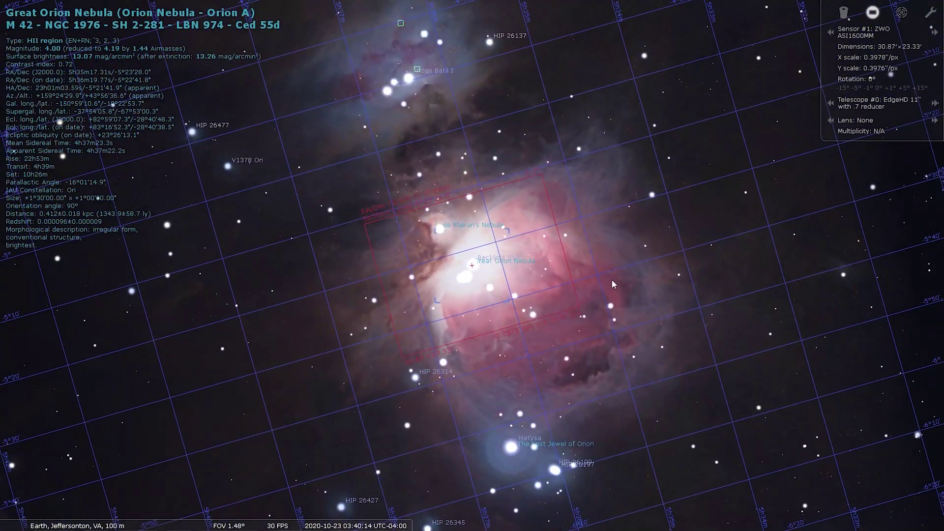
pyautogui.scroll(-1, 559, 282)
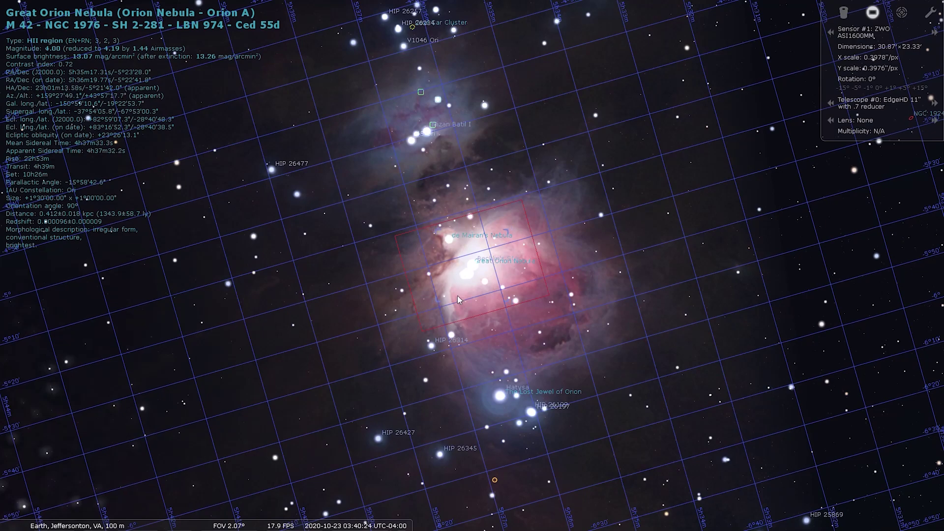
pyautogui.scroll(-10, 457, 296)
pyautogui.scroll(-5, 460, 296)
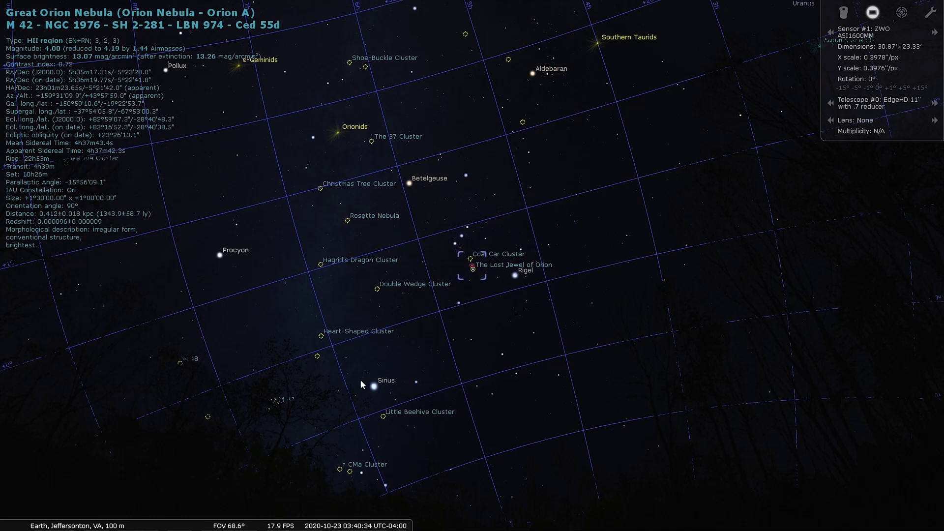
pyautogui.press('/')
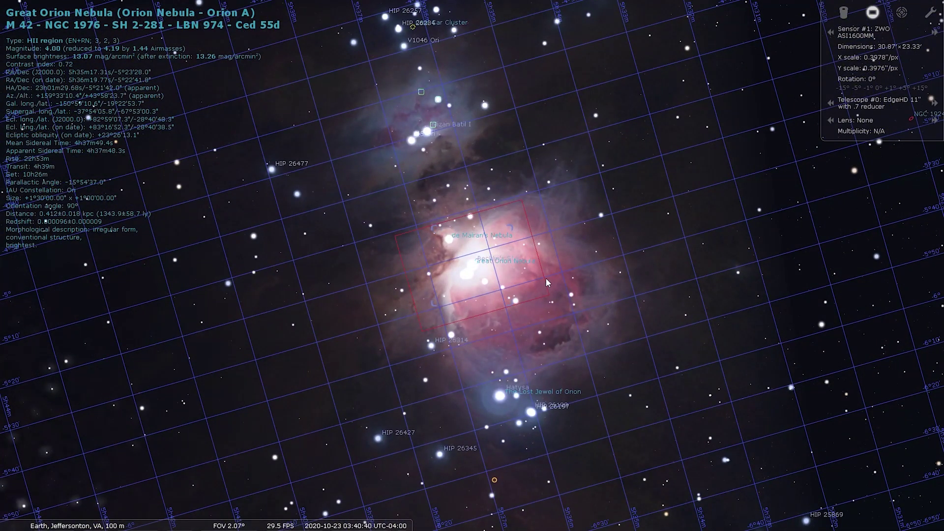
pyautogui.scroll(-5, 426, 386)
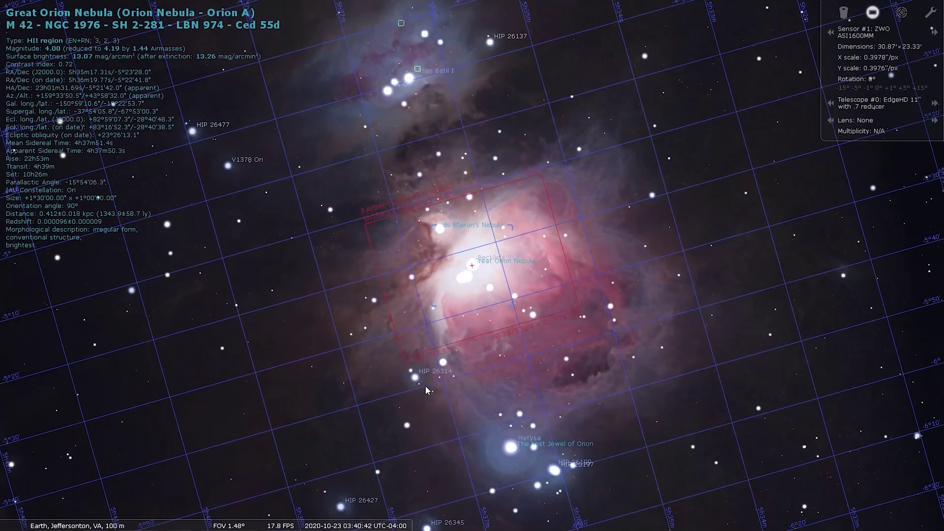
pyautogui.scroll(-3, 402, 386)
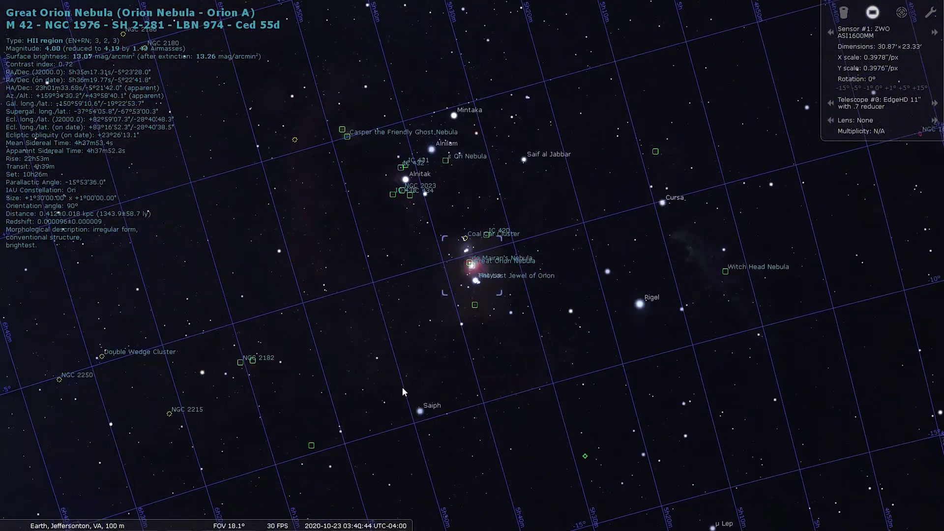
pyautogui.scroll(-5, 403, 387)
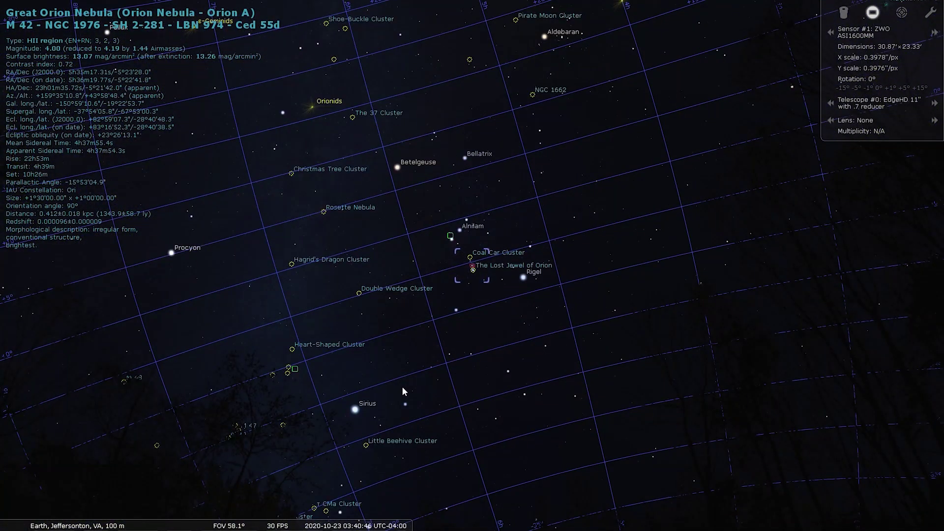
pyautogui.scroll(-1, 480, 352)
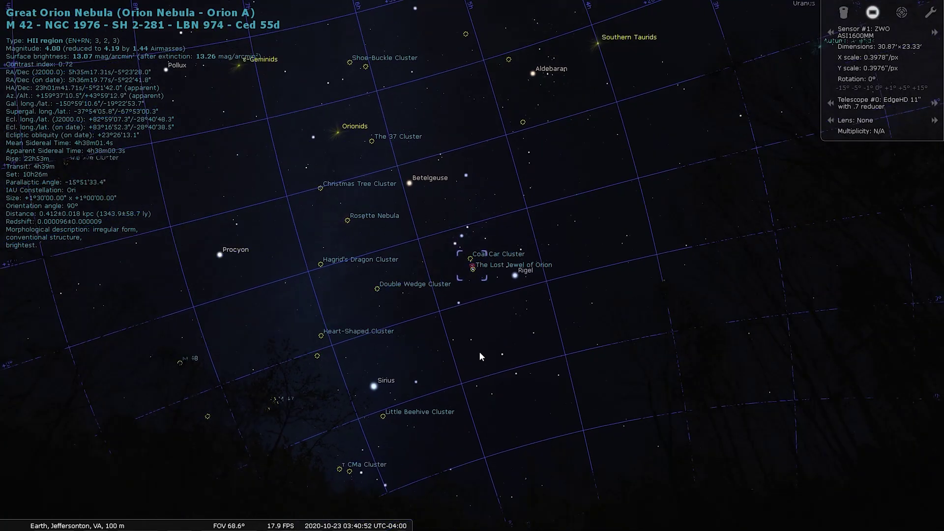
pyautogui.press('F2')
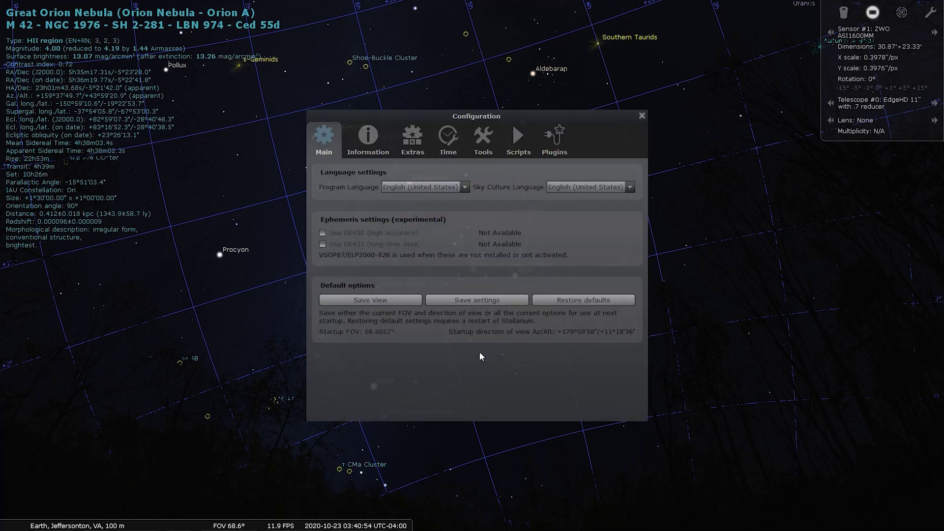
pyautogui.press('F2')
pyautogui.press('F2')
pyautogui.press('F2')
# Step: Search for C/2020 and select comet C/2020 F8 (SWAN) again
pyautogui.press('F3')
pyautogui.write('C/2020')
pyautogui.press('Return')
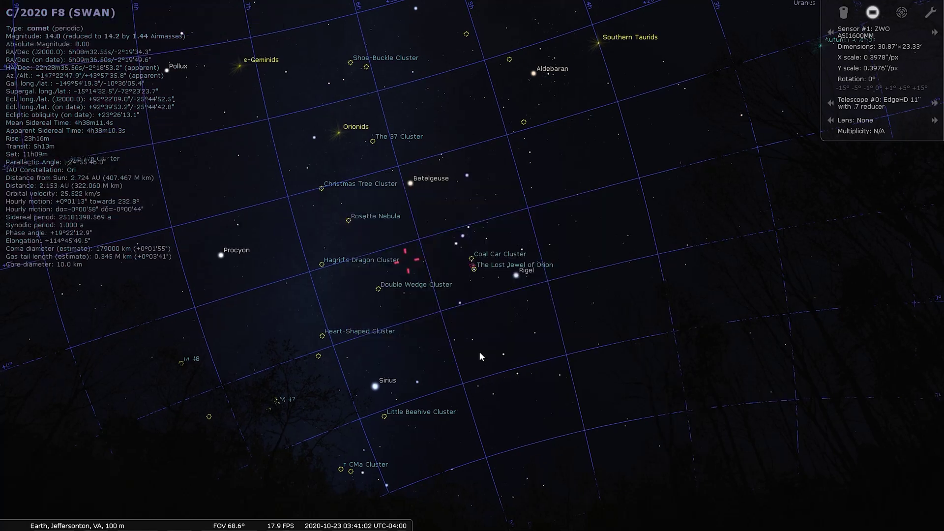